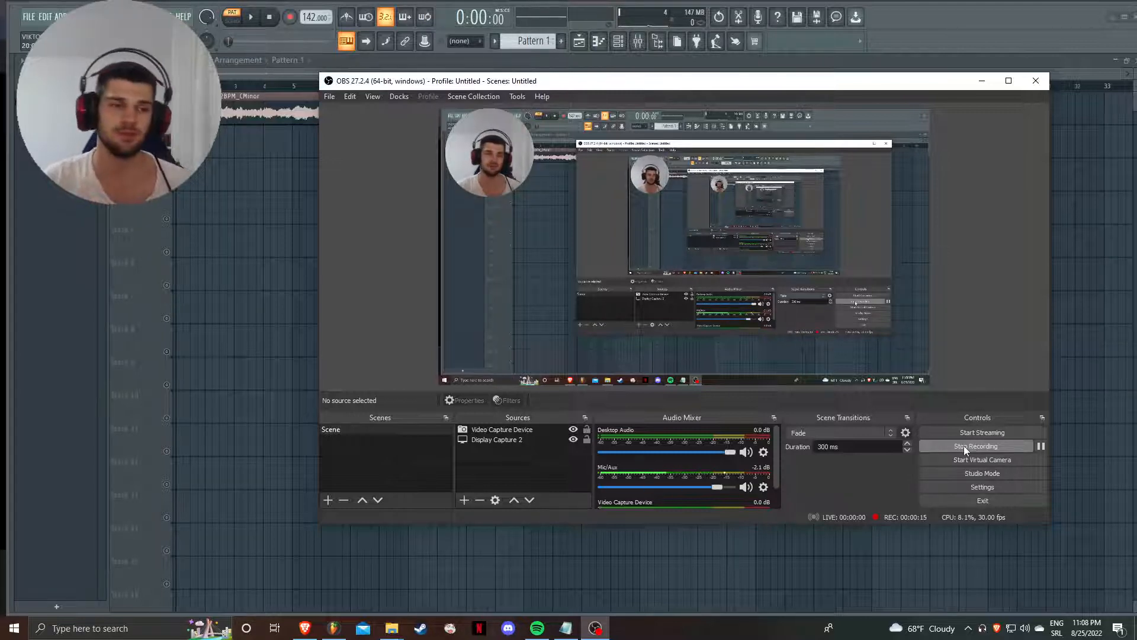
- Switch to FL Studio, set playback to song mode and audition the Revenge_142BPM_CMinor sample in the playlist
click(309, 255)
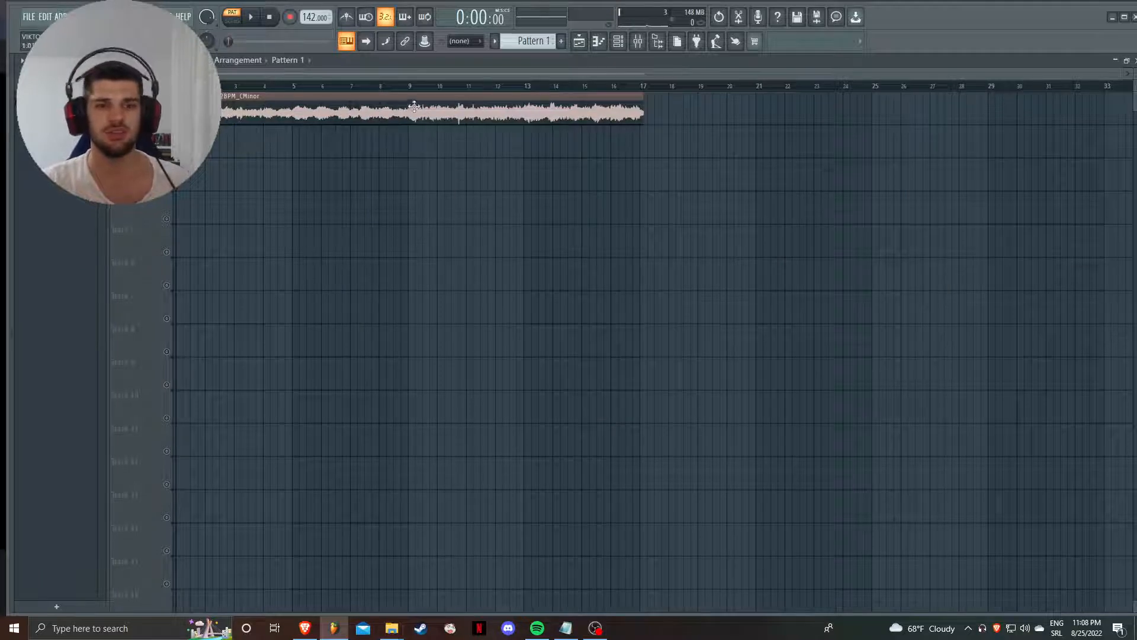
click(237, 22)
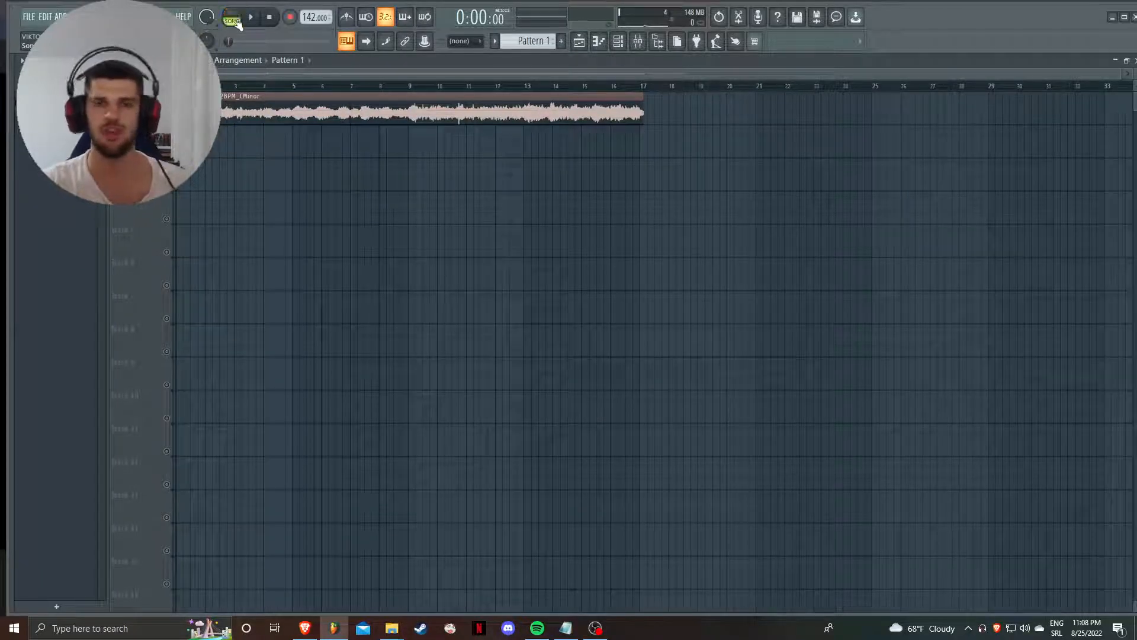
click(385, 86)
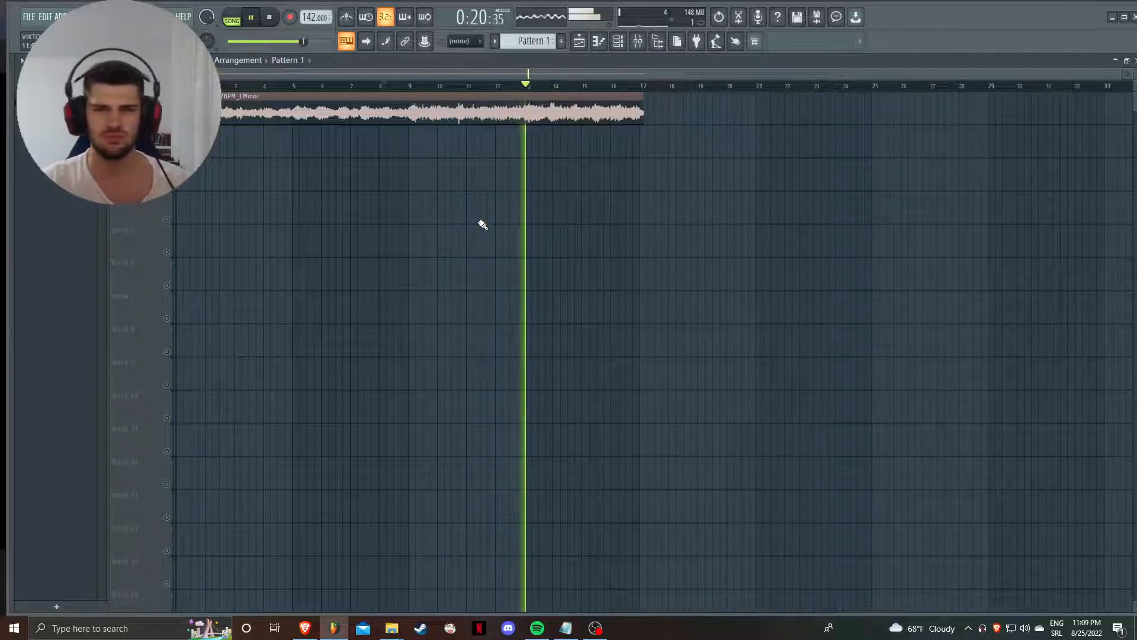
key(space)
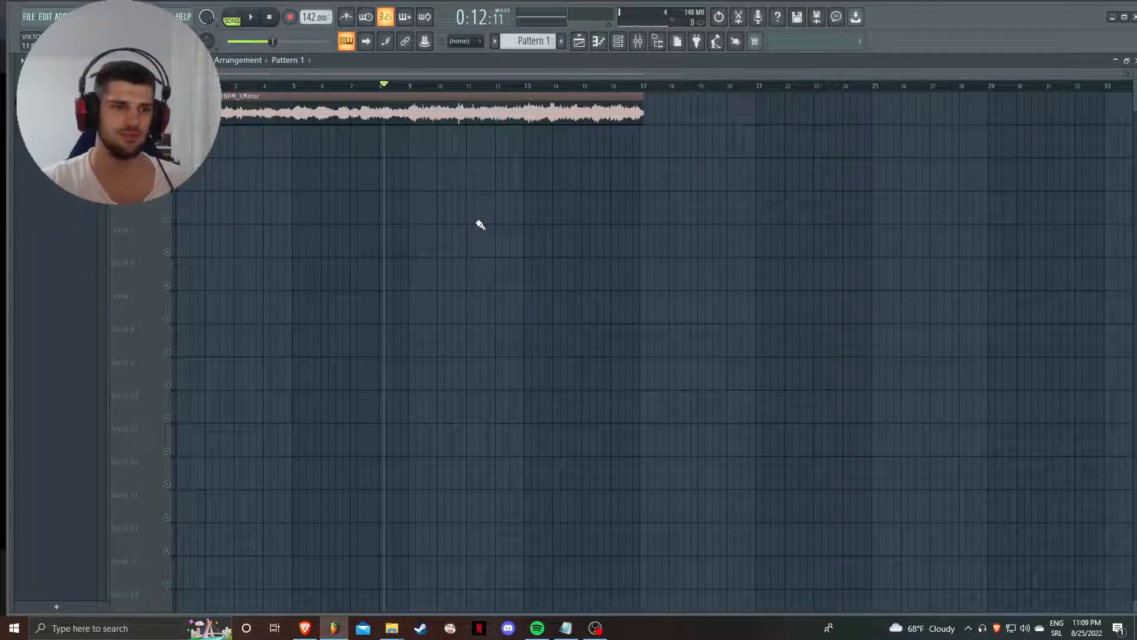
click(177, 86)
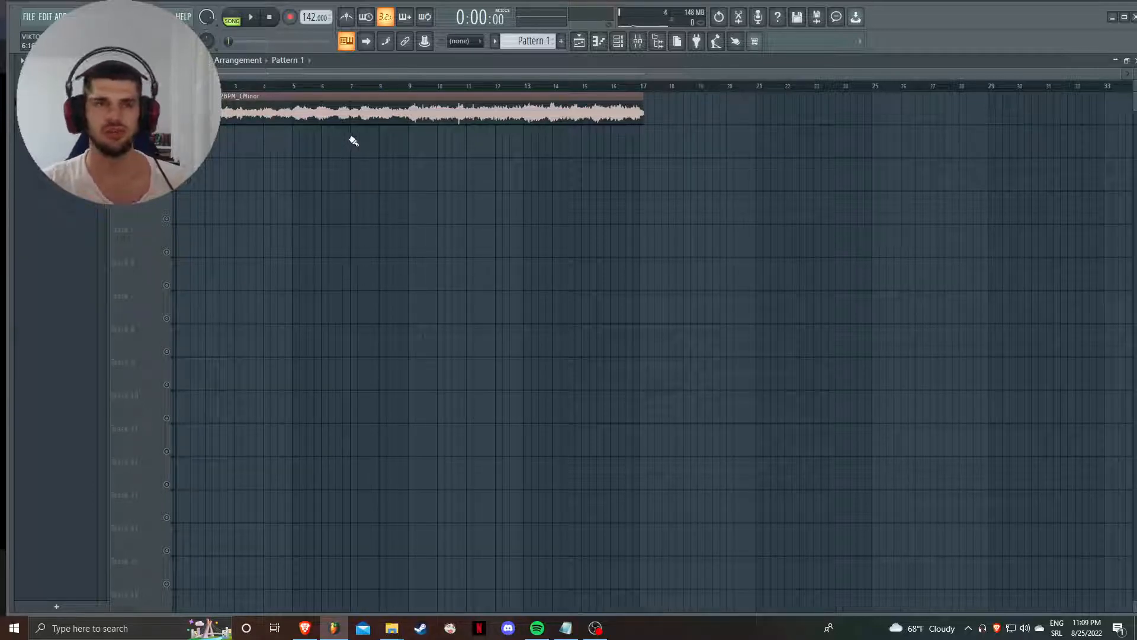
- Open the Revenge_142BPM_CMinor clip's sample in the Edison audio editor
double_click(350, 110)
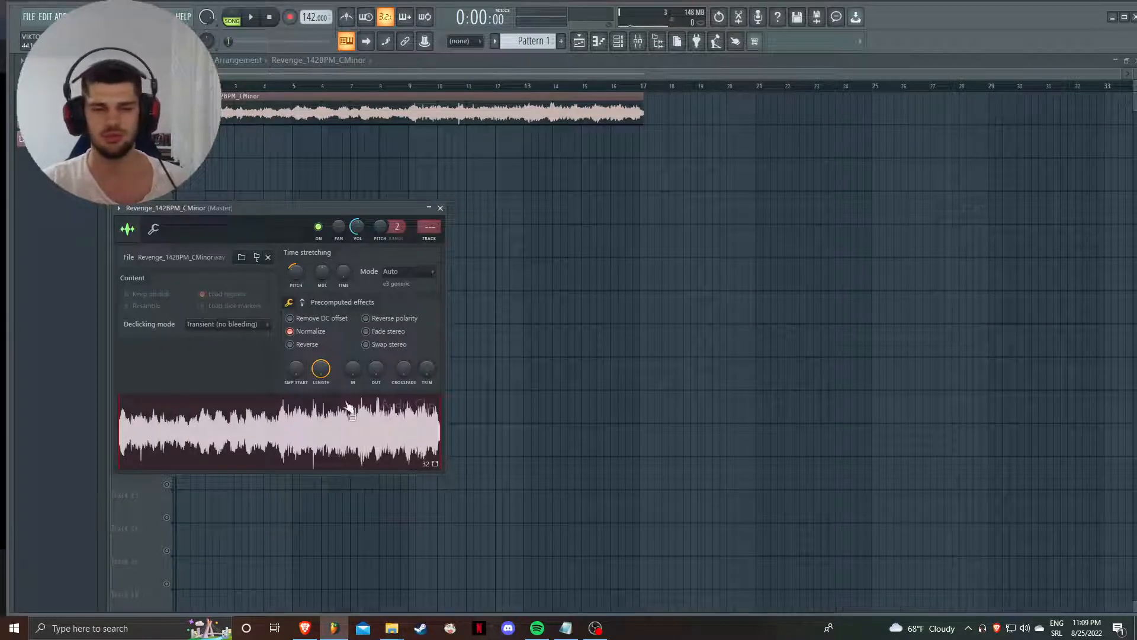
right_click(327, 434)
click(512, 198)
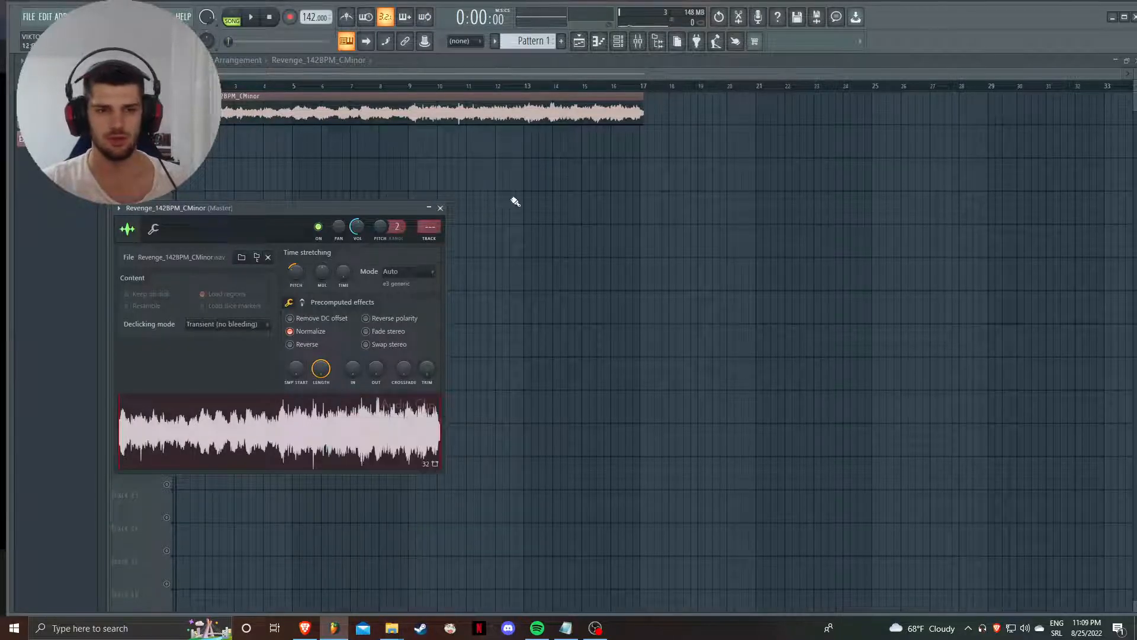
click(441, 208)
double_click(412, 114)
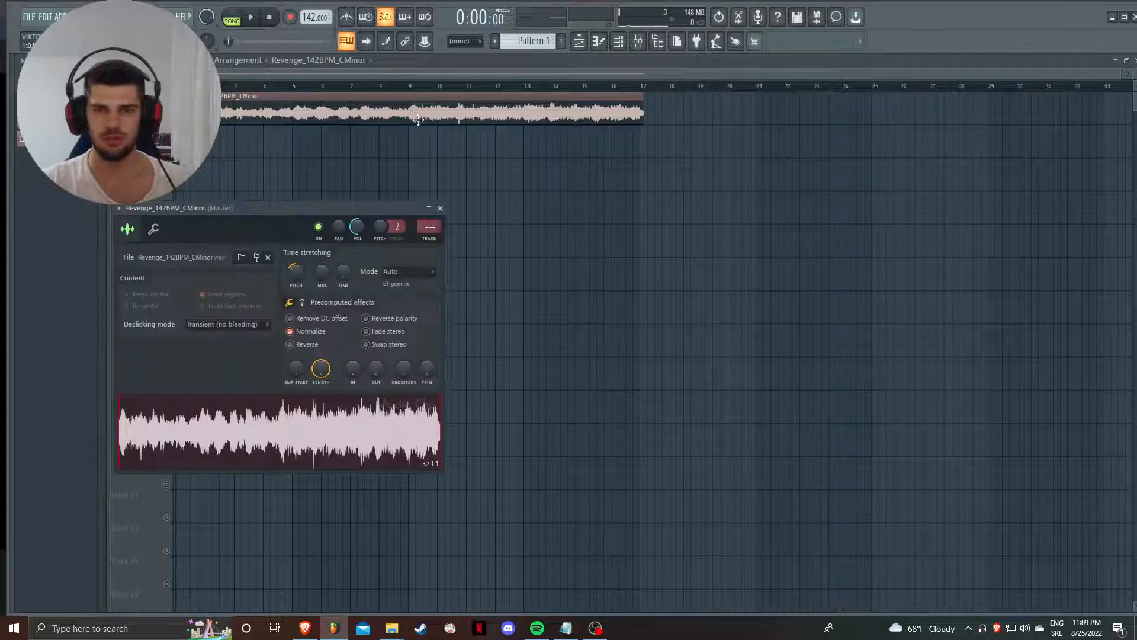
right_click(302, 437)
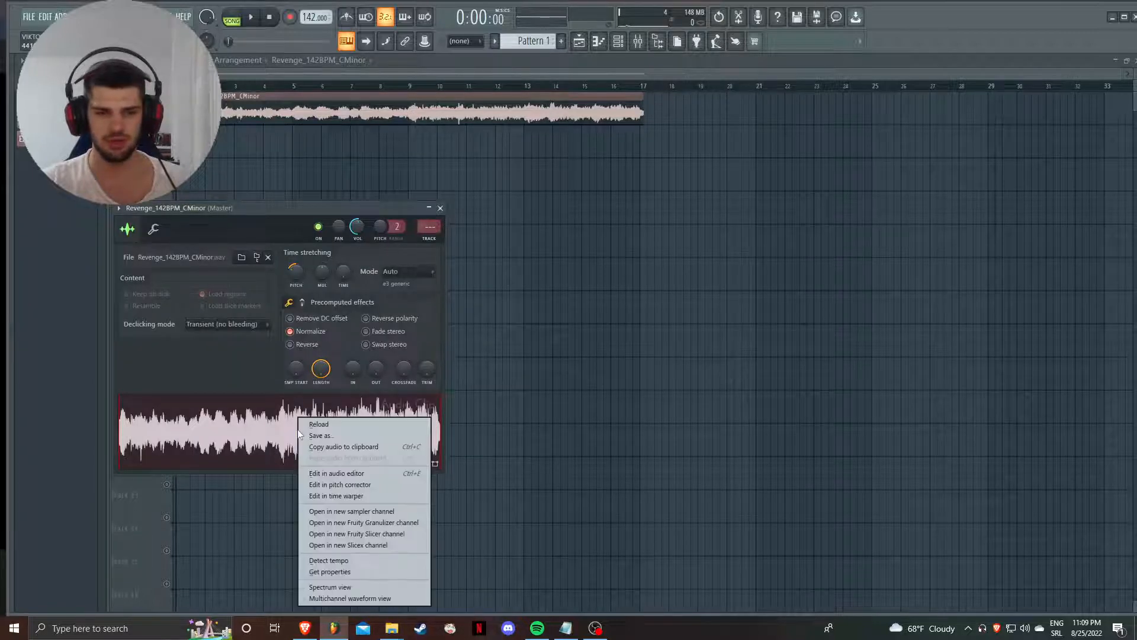
click(383, 475)
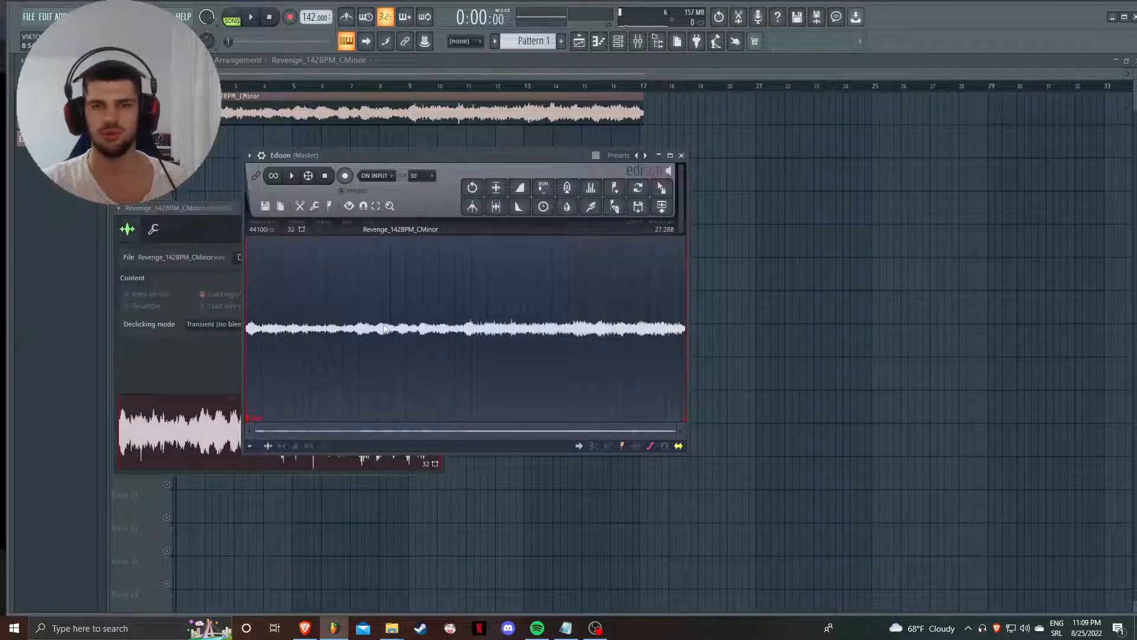
- Set the sample rate to 2000 Hz in the sample properties with Resample enabled and accept
click(260, 229)
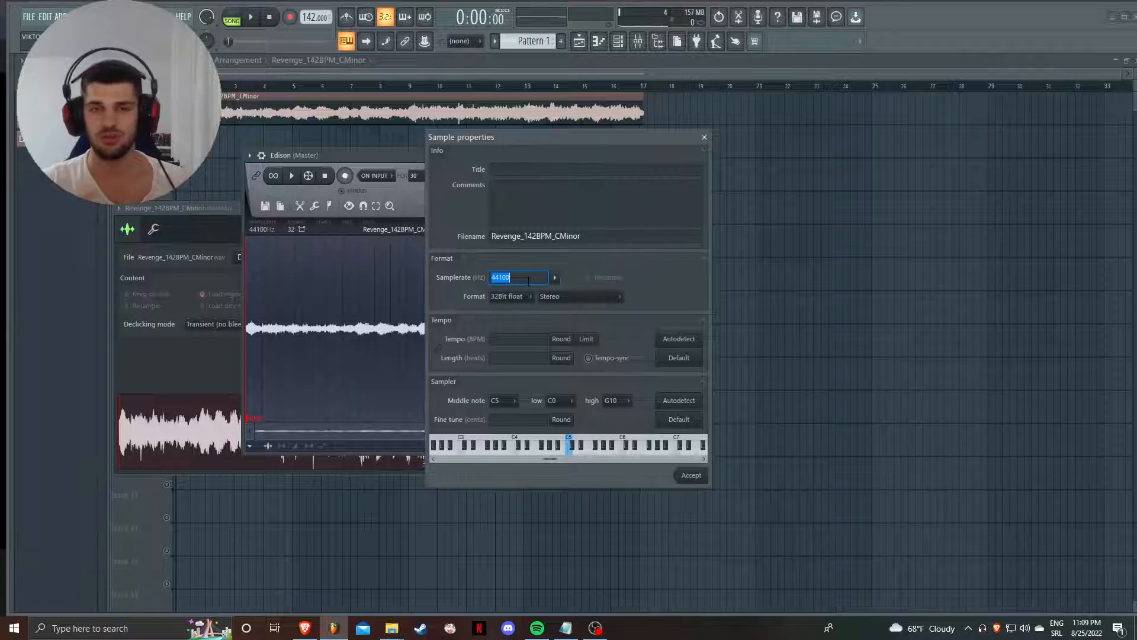
text(2)
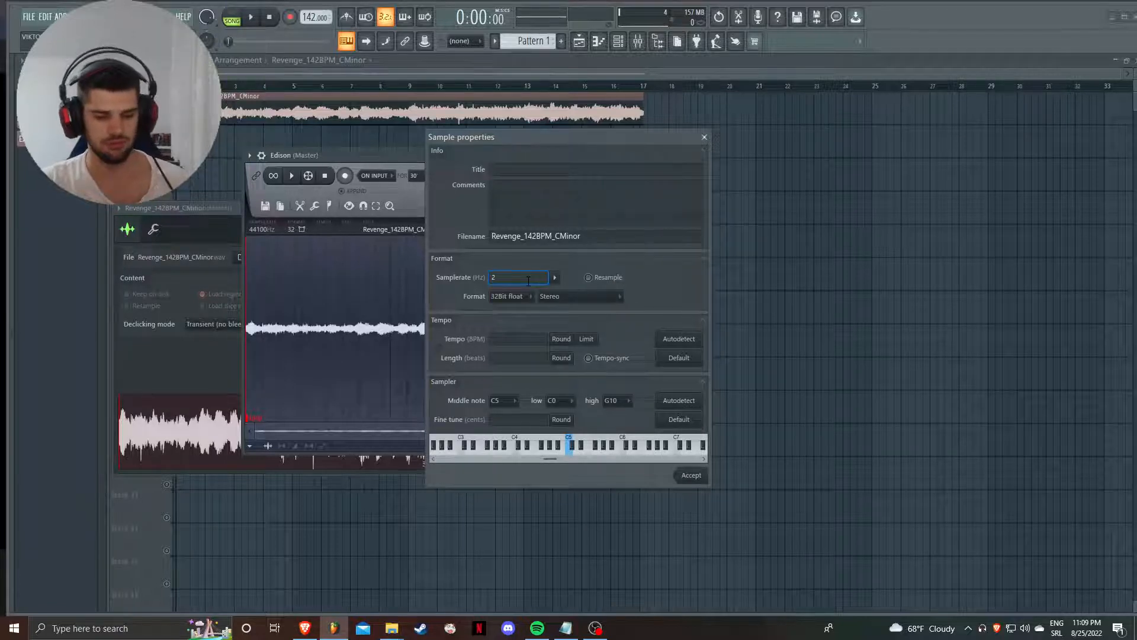
text(000)
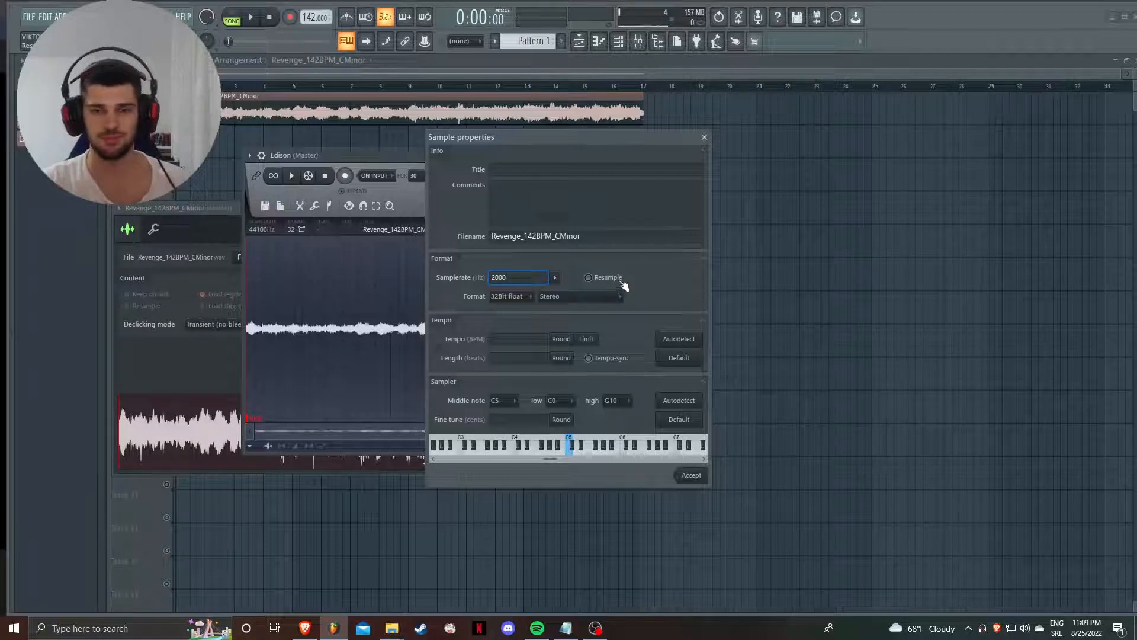
click(617, 278)
click(693, 475)
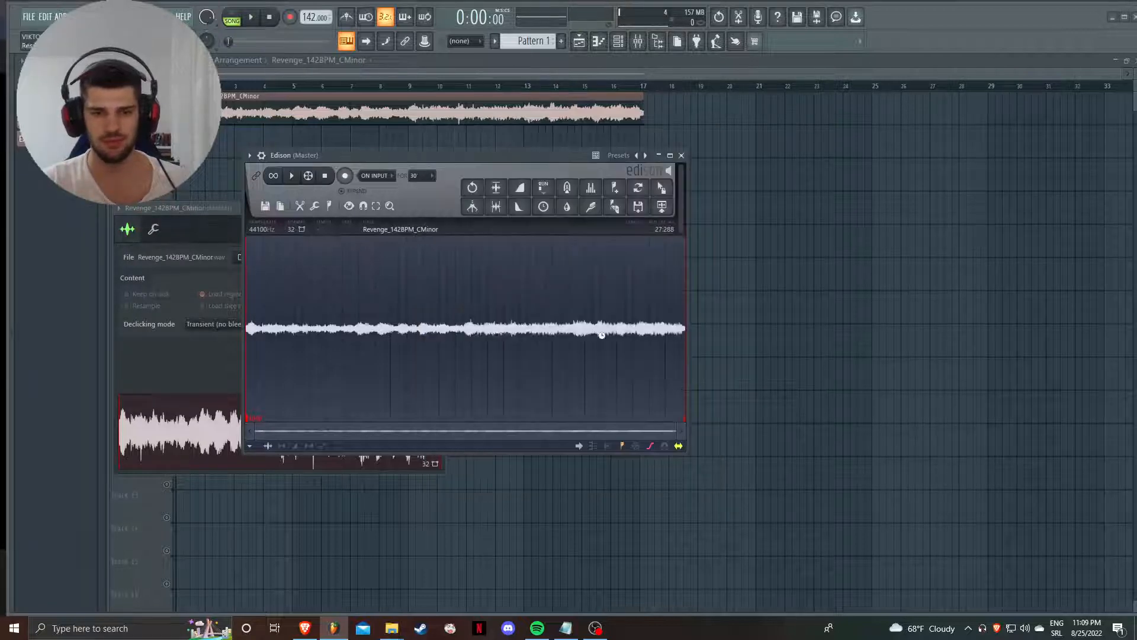
- Normalize the resampled audio in Edison and play it back, including from near the middle
click(496, 187)
key(space)
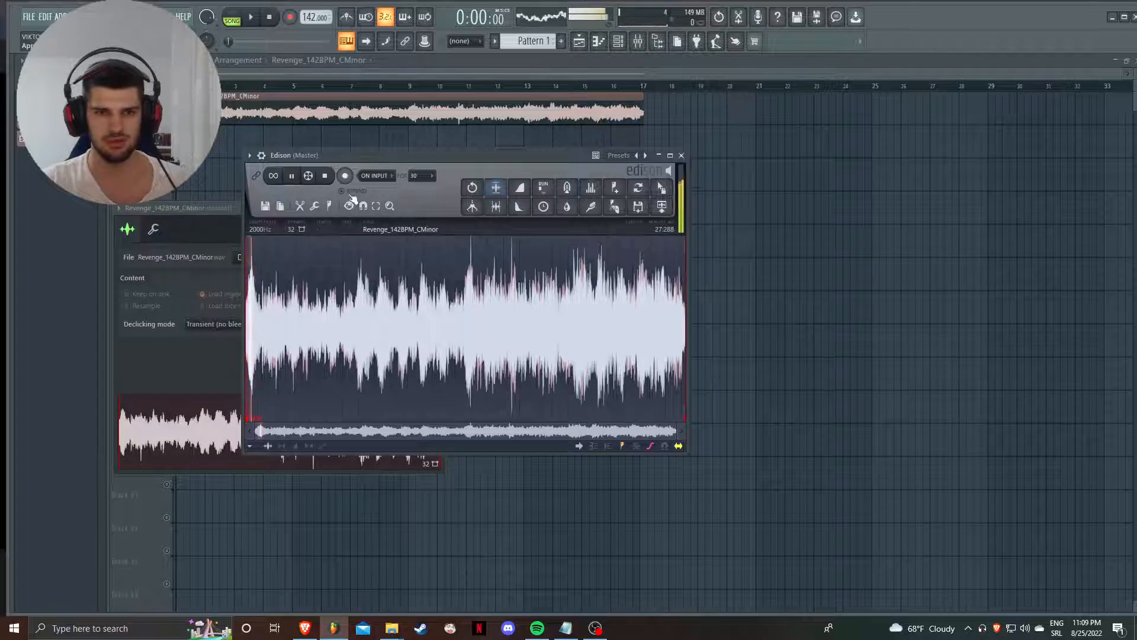
click(456, 245)
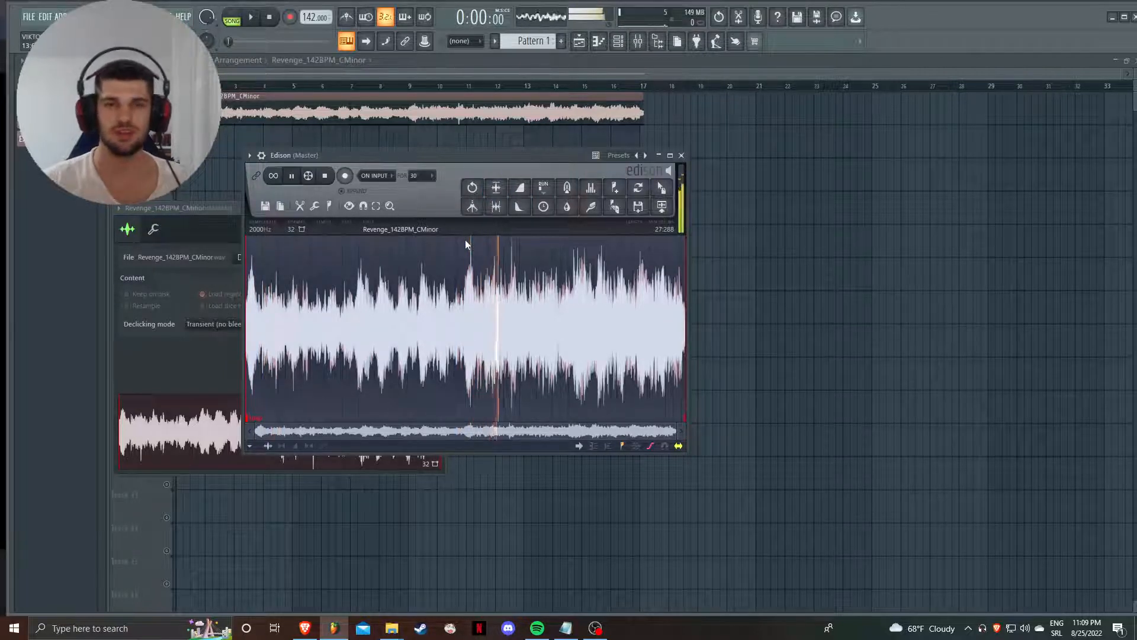
key(space)
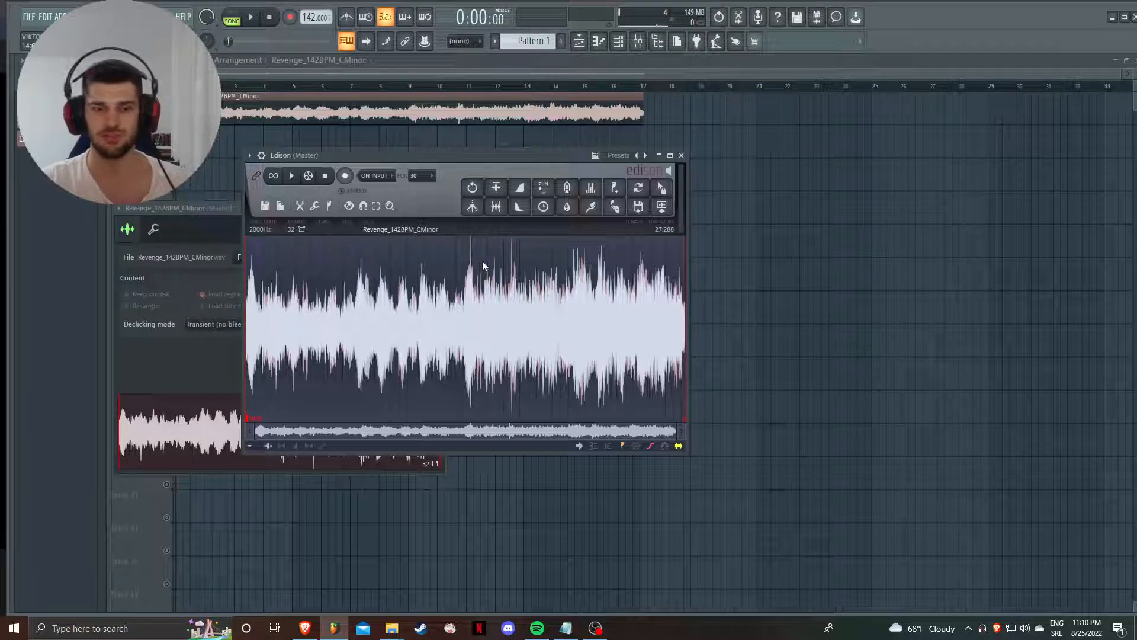
- Close Edison, open the reFX Nexus piano roll of Pattern 1 and audition the melody in pattern mode
click(681, 155)
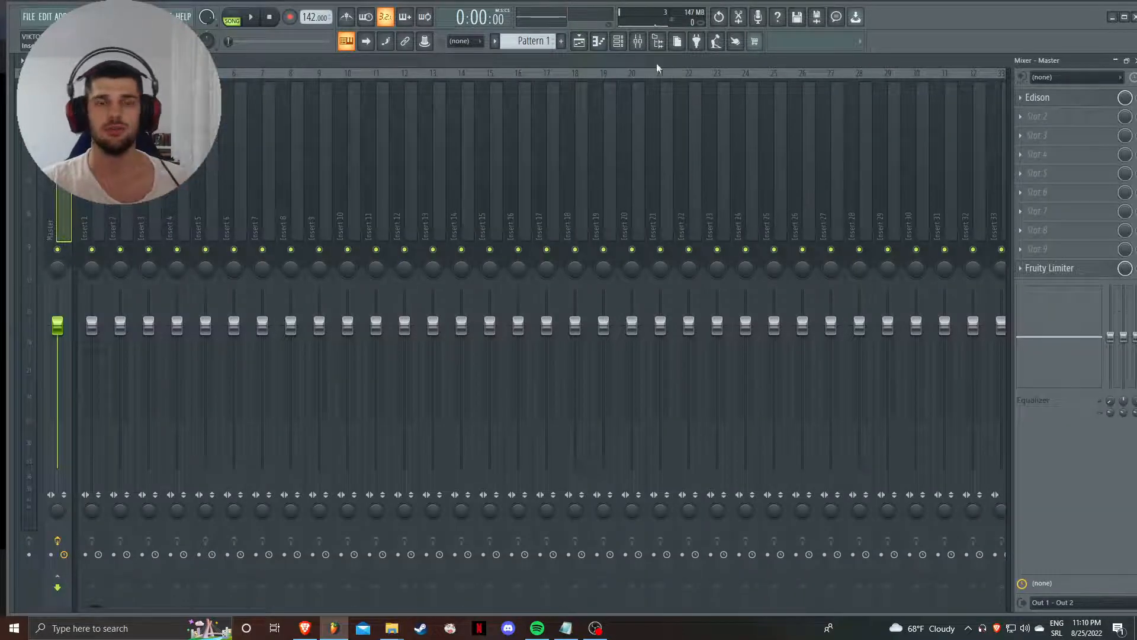
click(579, 41)
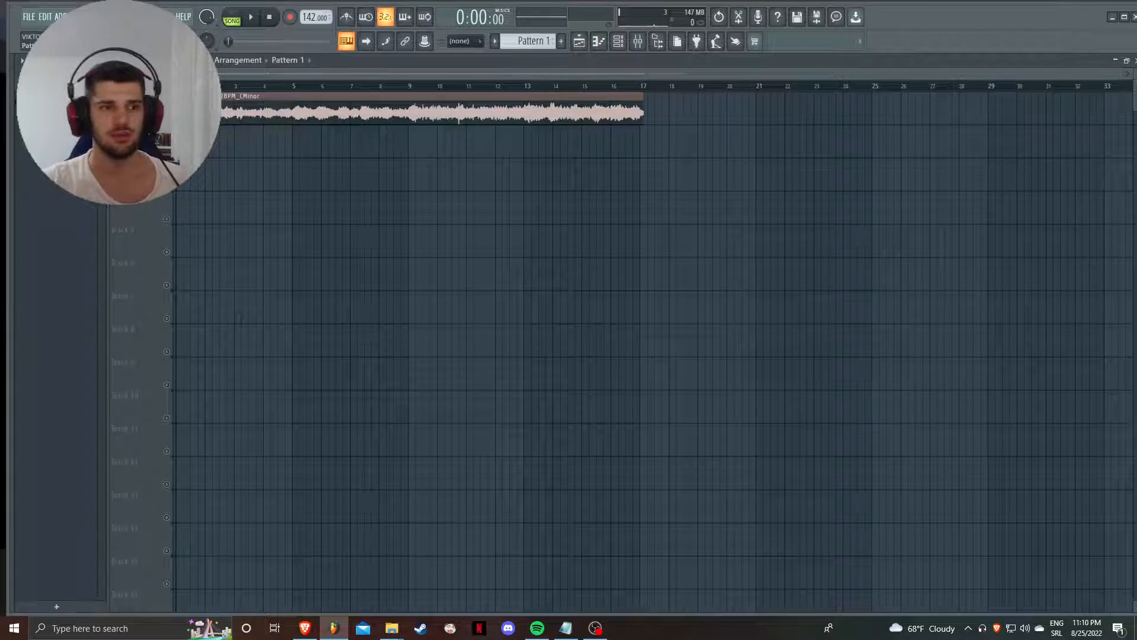
key(F7)
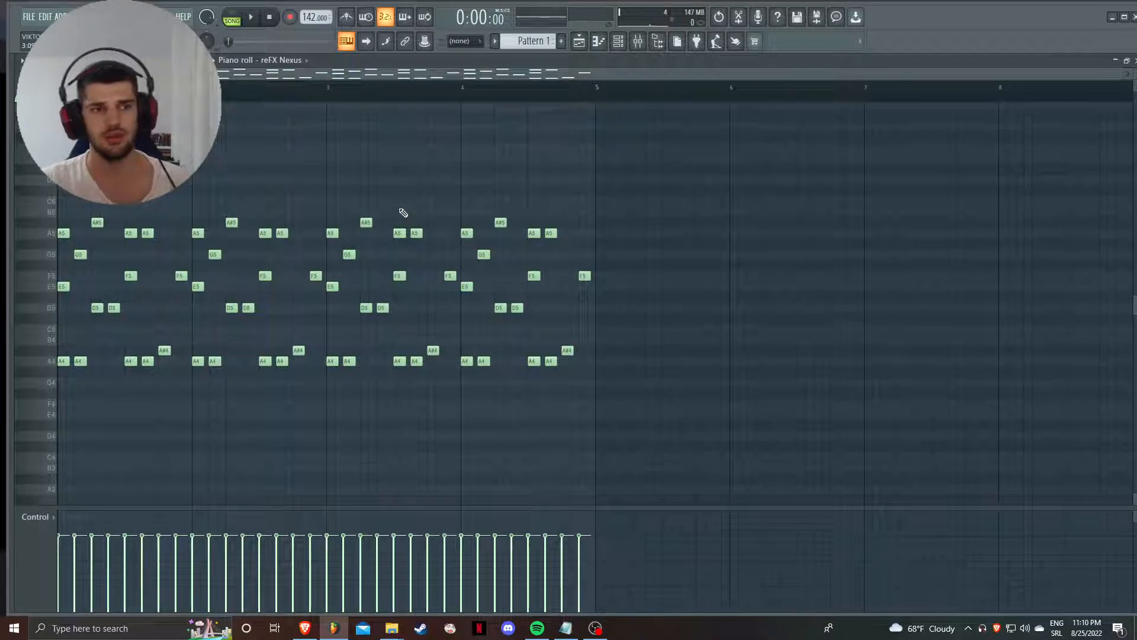
click(238, 18)
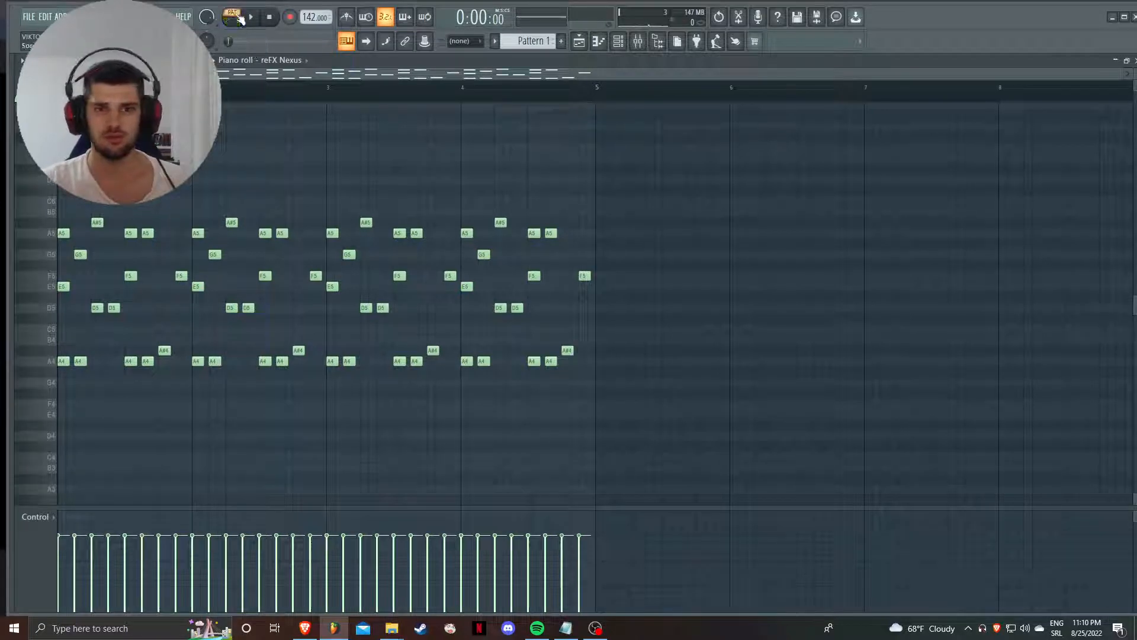
key(space)
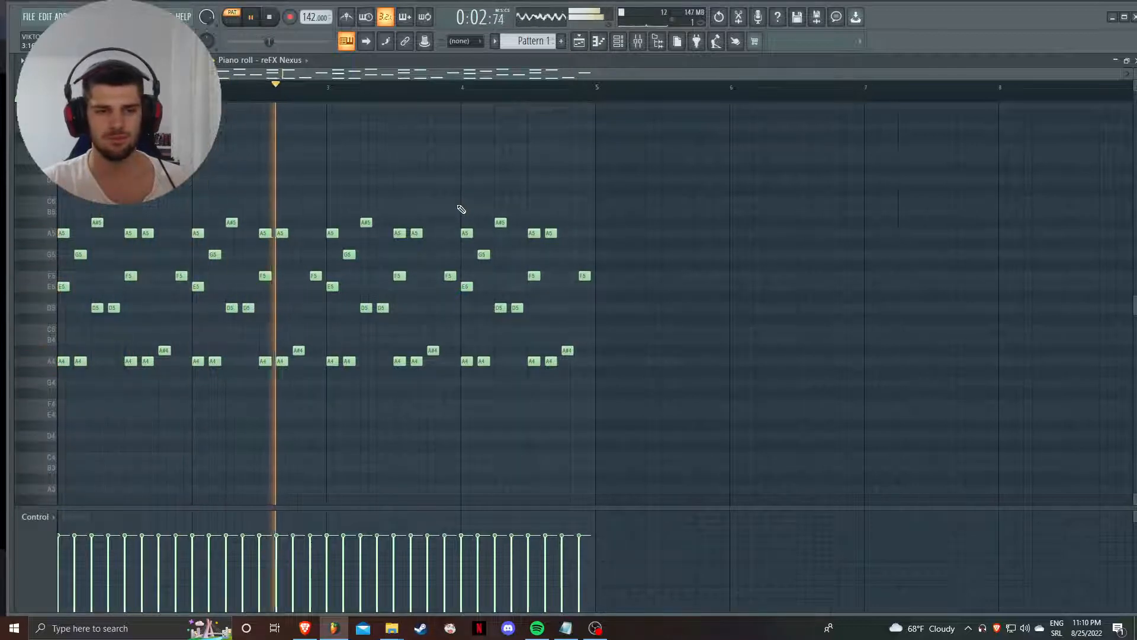
key(space)
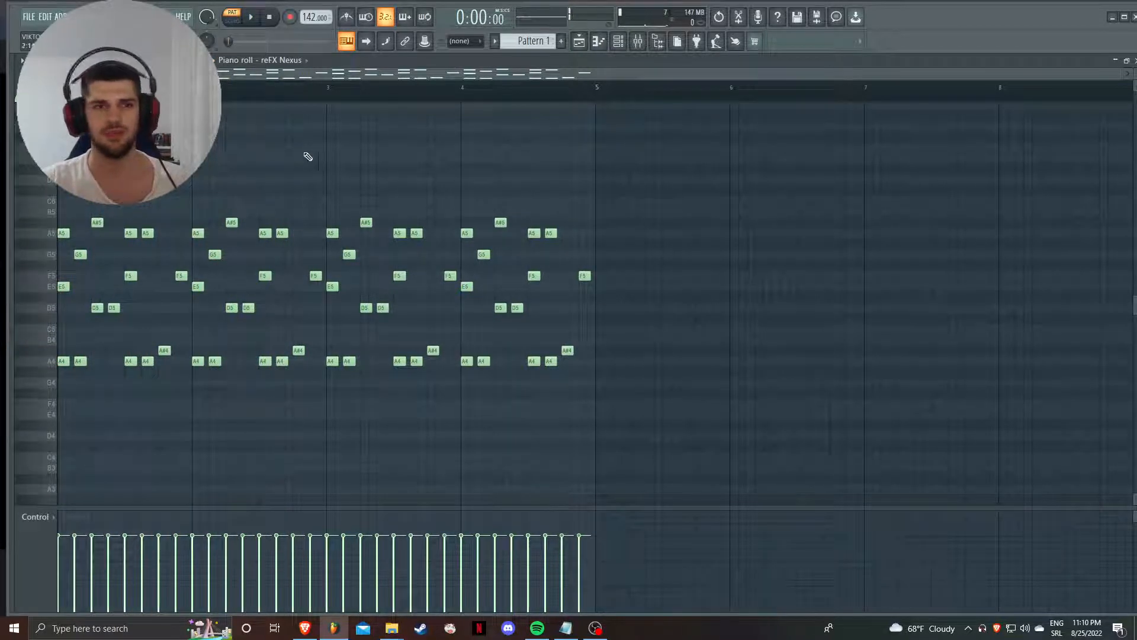
- Flip the reFX Nexus melody horizontally with preserved start times and listen to the flipped notes
click(35, 61)
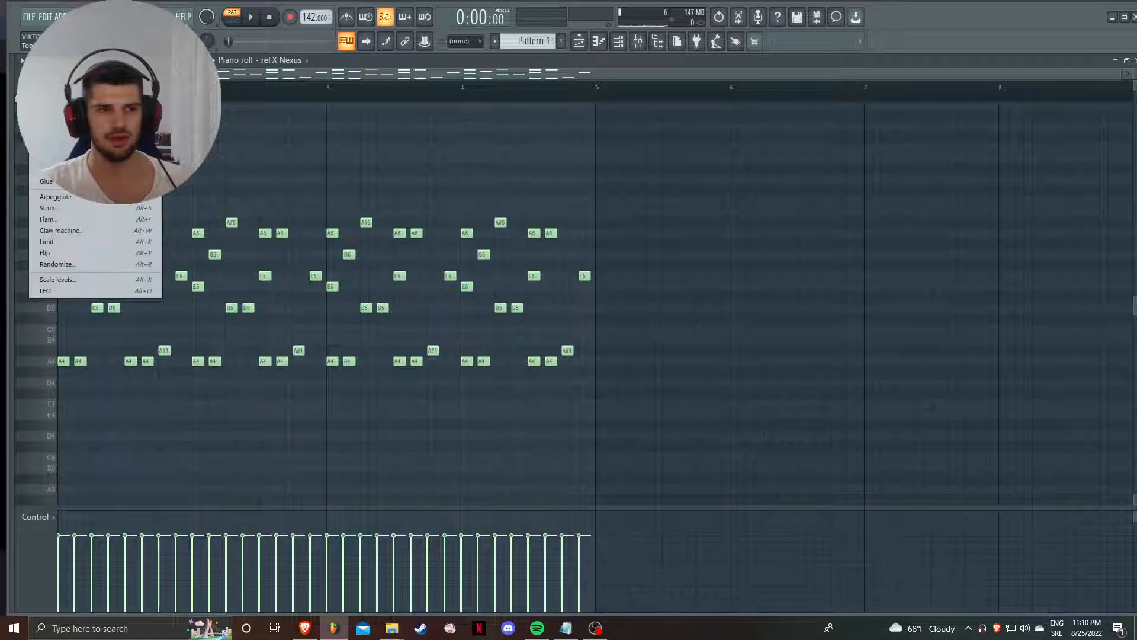
click(63, 255)
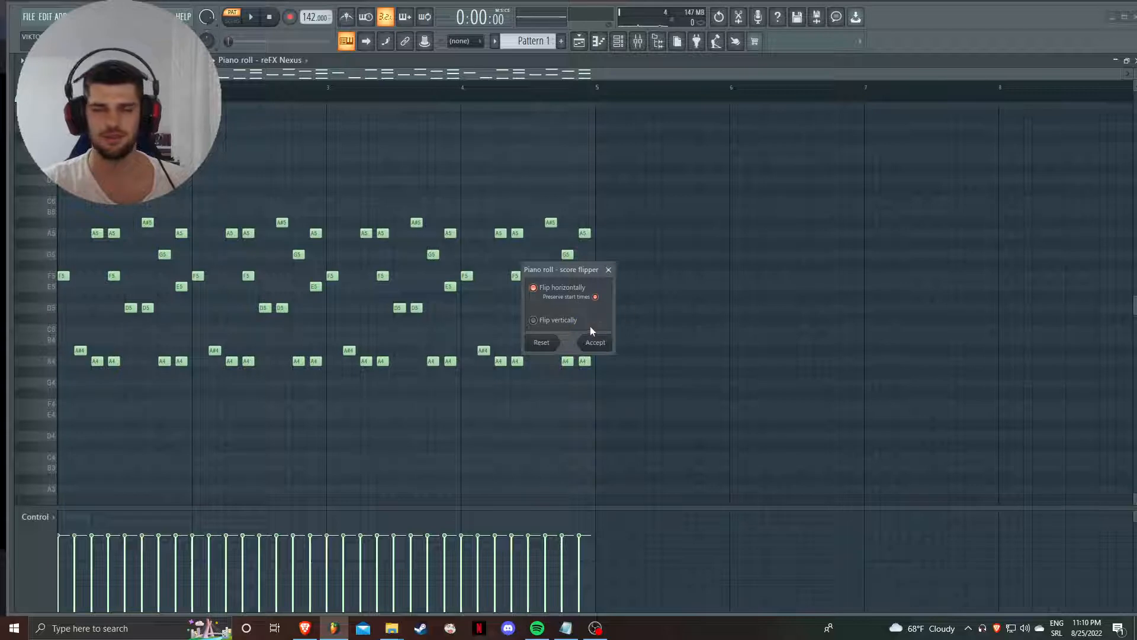
click(595, 342)
key(space)
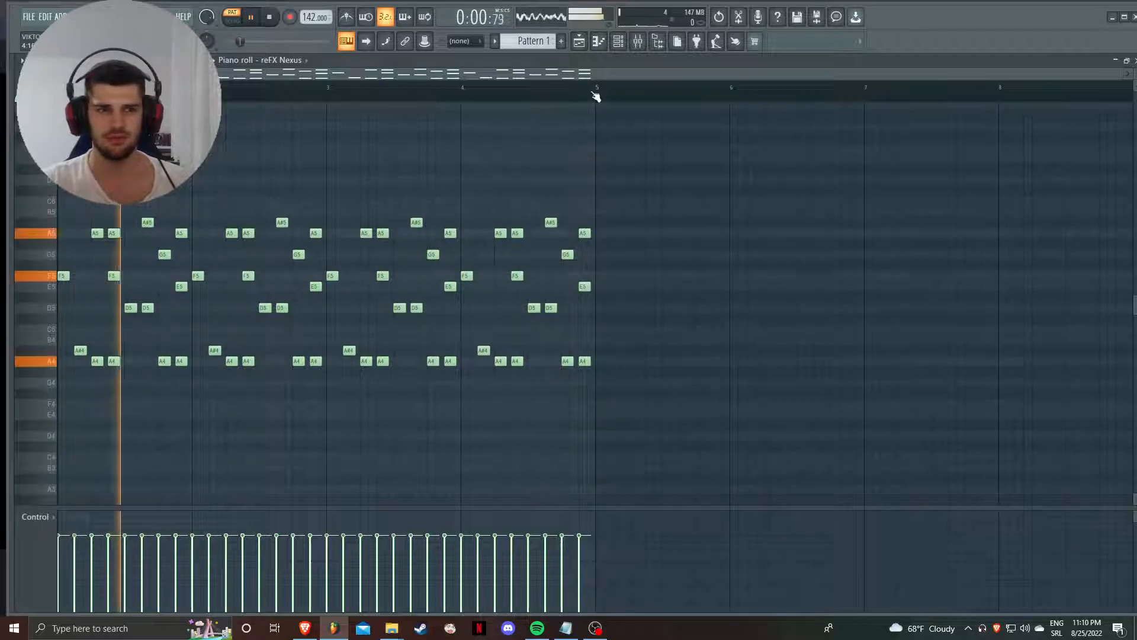
key(space)
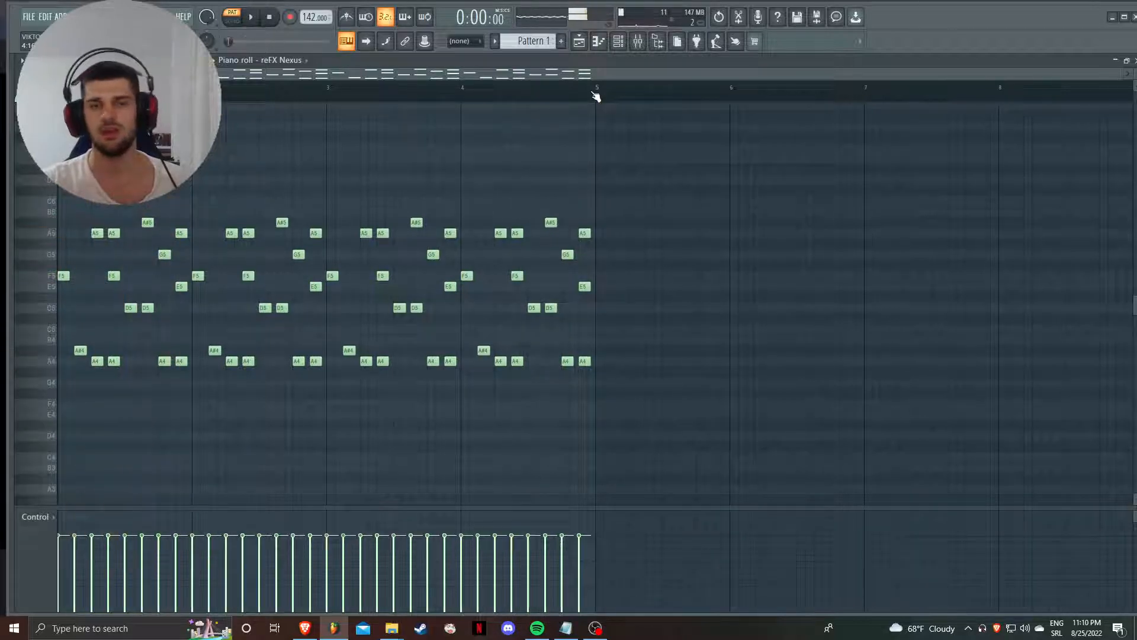
- Quick render Pattern 1 as an audio clip and place that clip on the second playlist track at bar 1
click(579, 41)
right_click(62, 103)
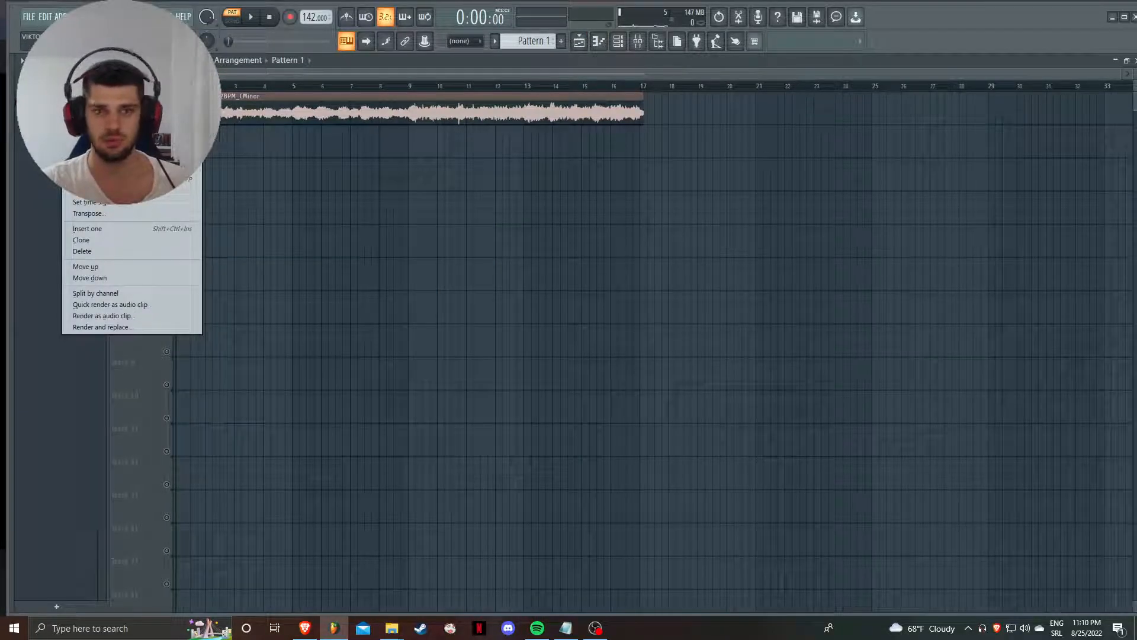
click(158, 304)
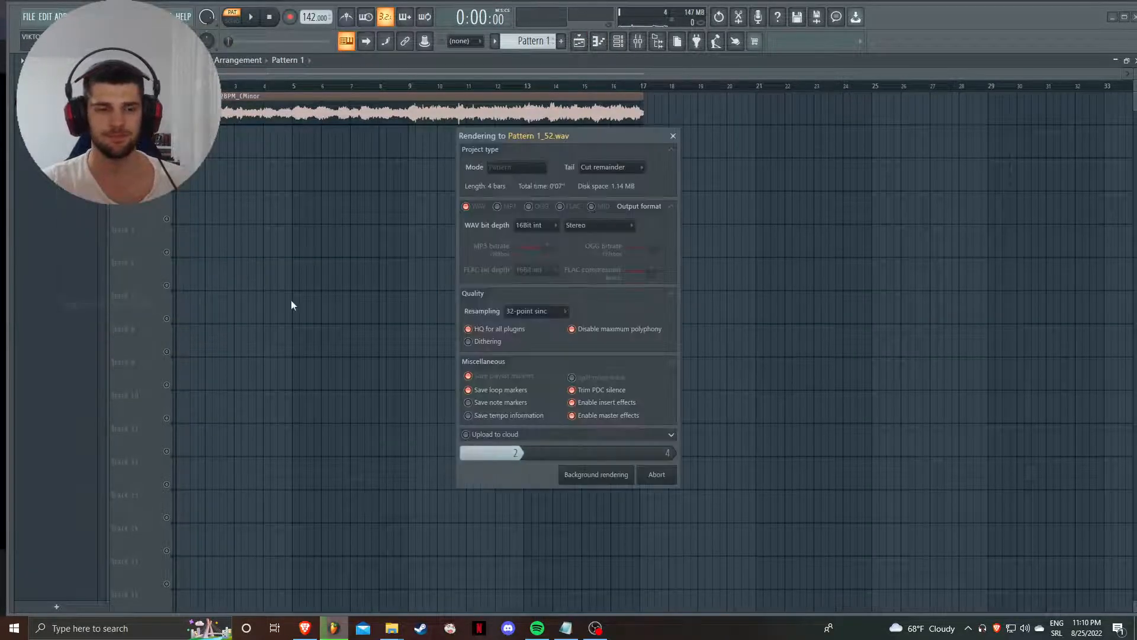
drag(71, 139, 193, 144)
right_click(193, 144)
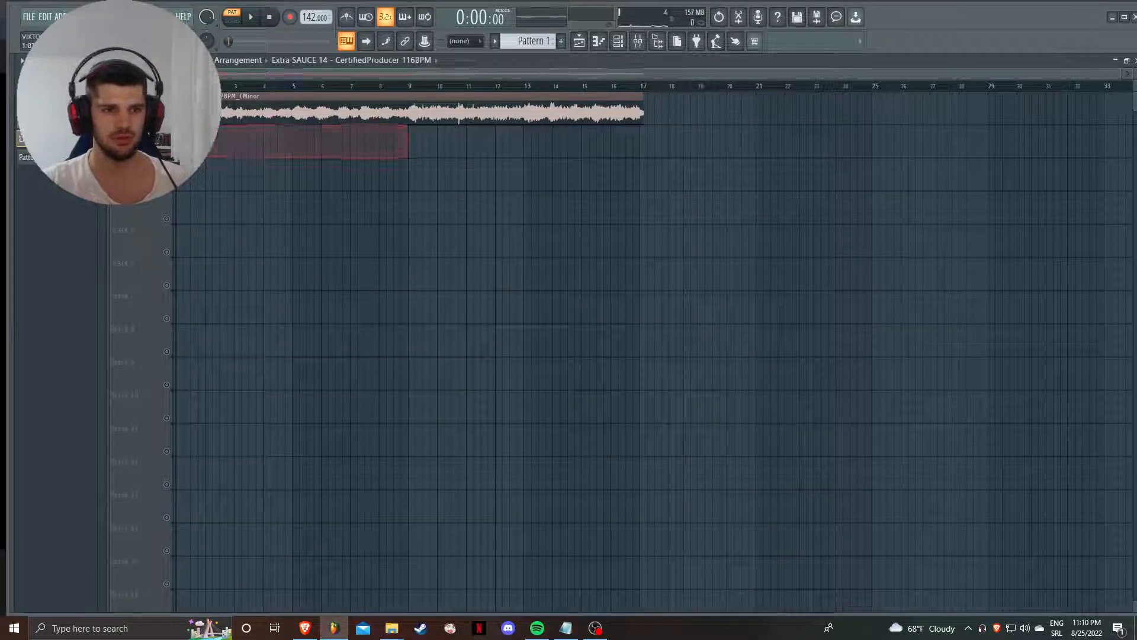
drag(71, 156, 212, 149)
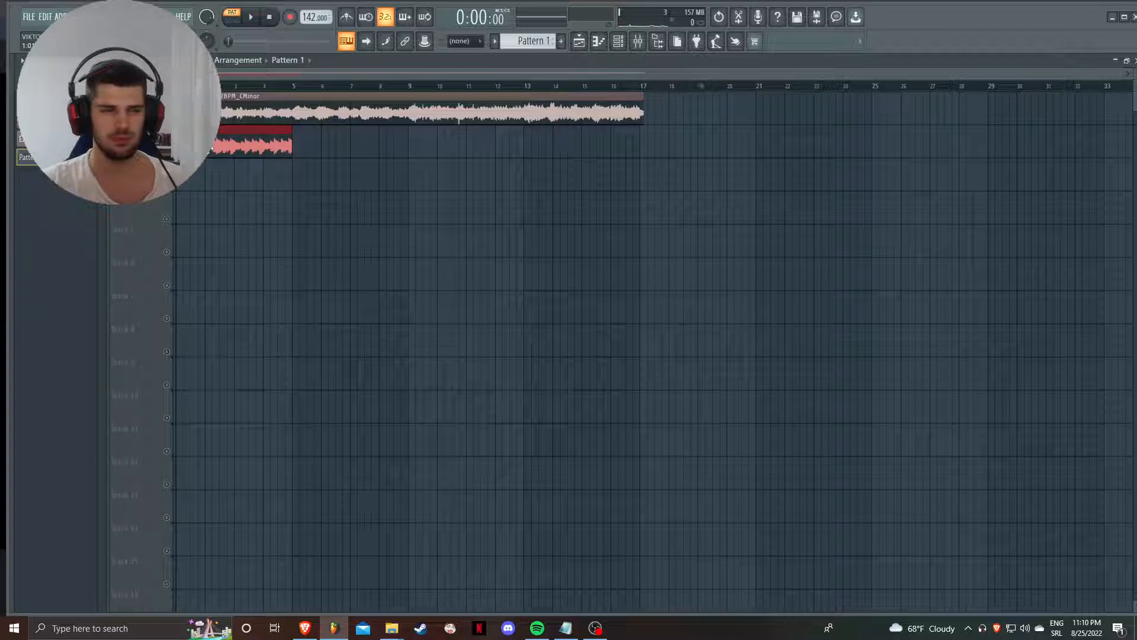
- Mute the first playlist track and enable the Reverse precomputed effect on the rendered Pattern 1 clip
click(167, 119)
double_click(198, 144)
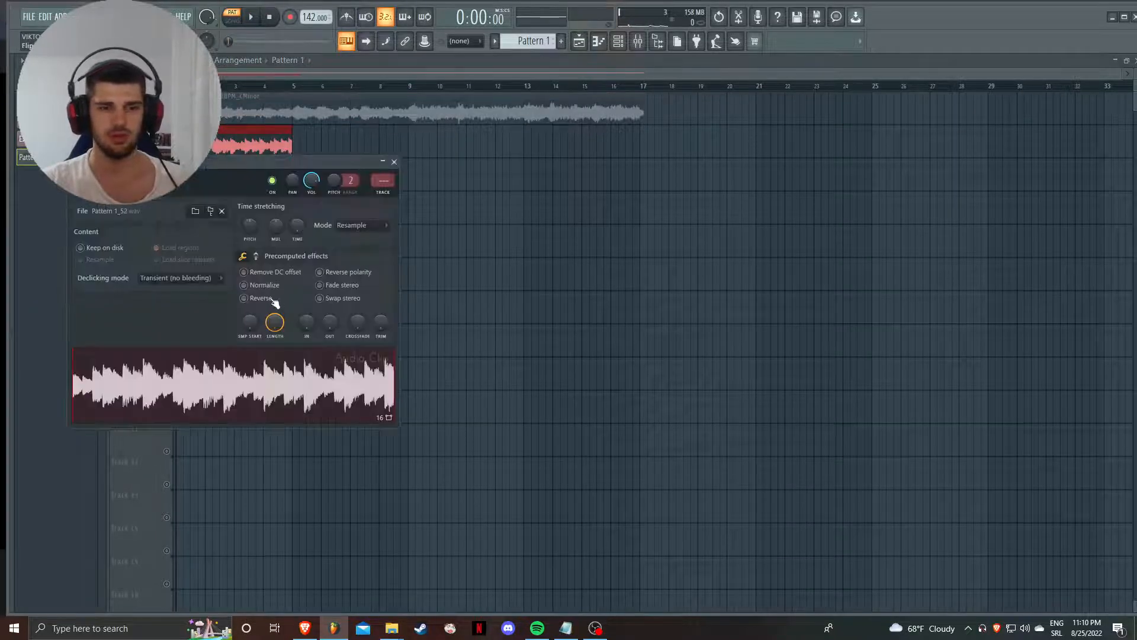
click(273, 301)
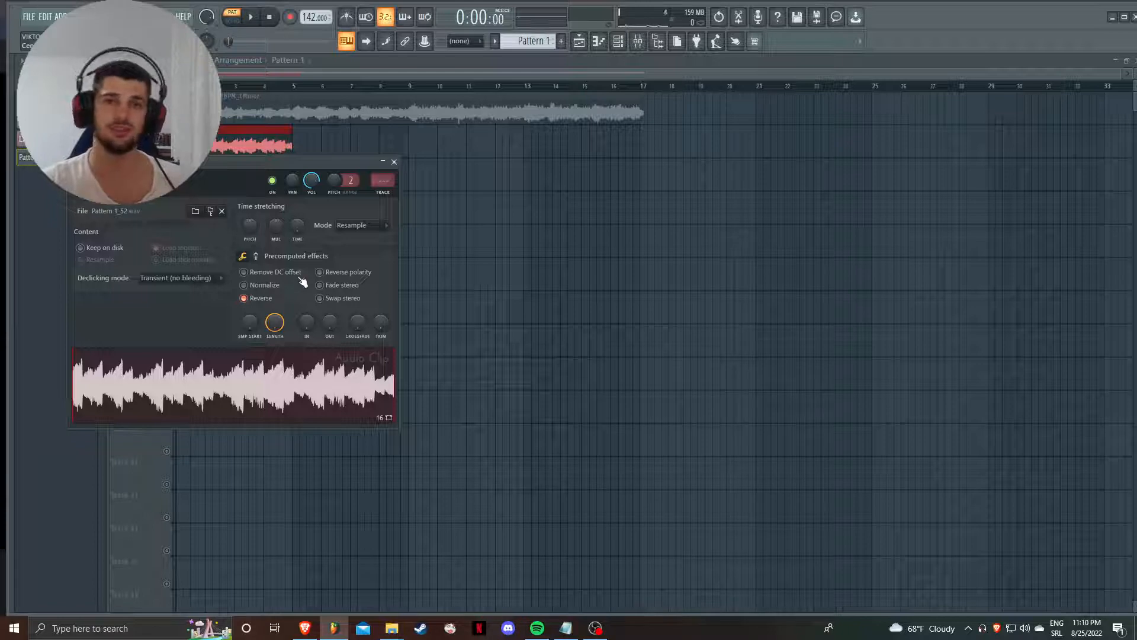
- Switch playback to song mode and audition the reversed Pattern 1 clip
key(l)
key(space)
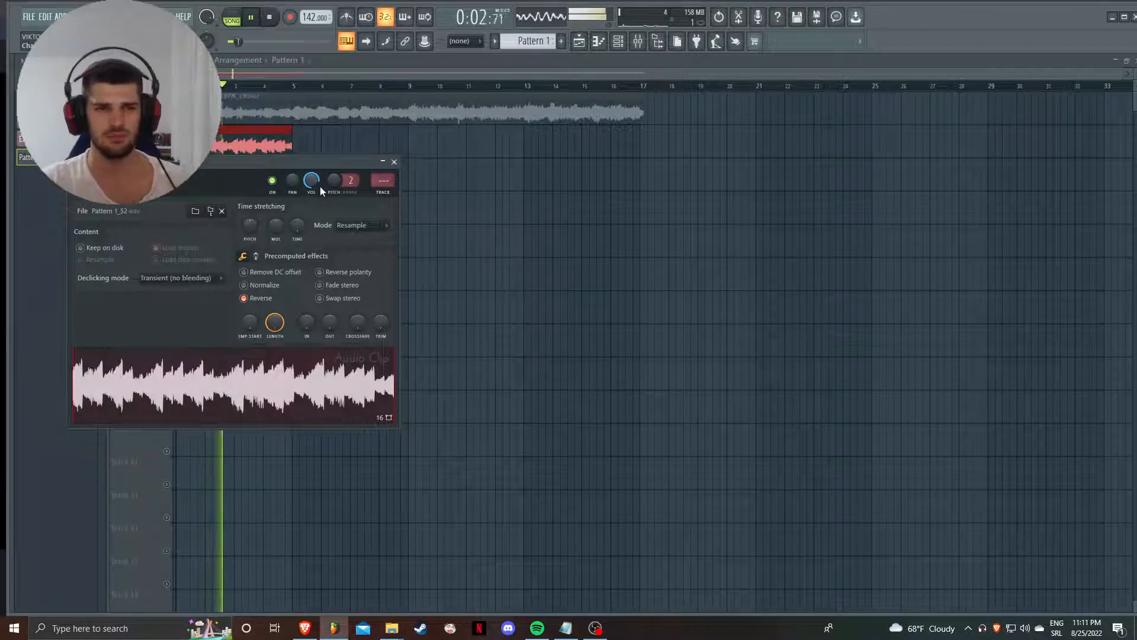
key(space)
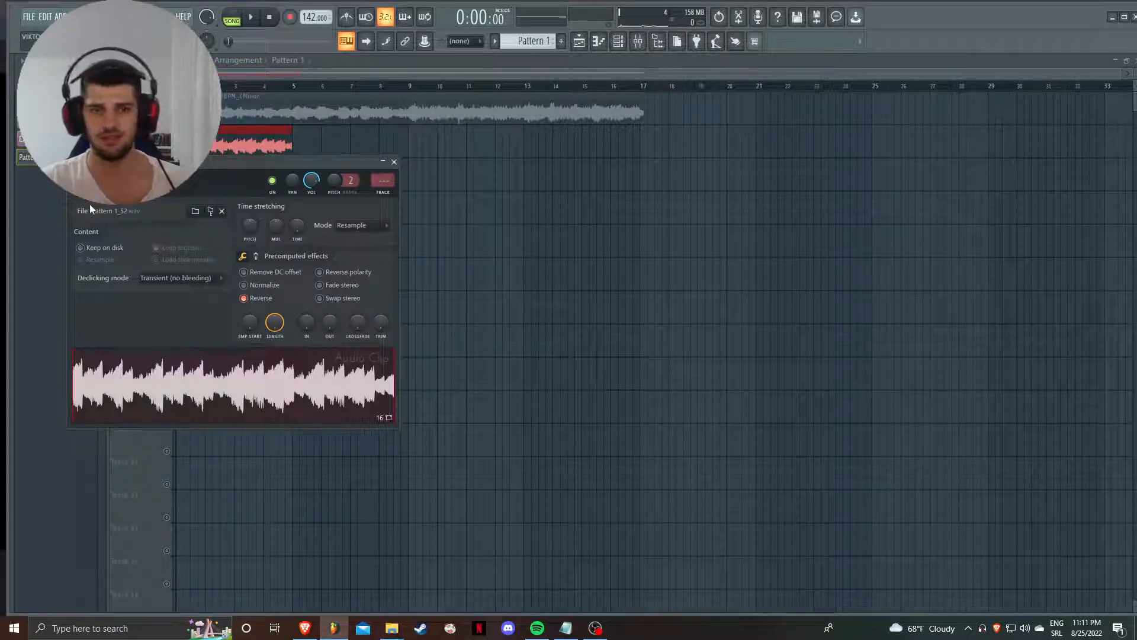
- Shift the time-stretching pitch of the reversed Pattern 1 clip, listen to it and reset the pitch
drag(250, 226, 250, 290)
key(space)
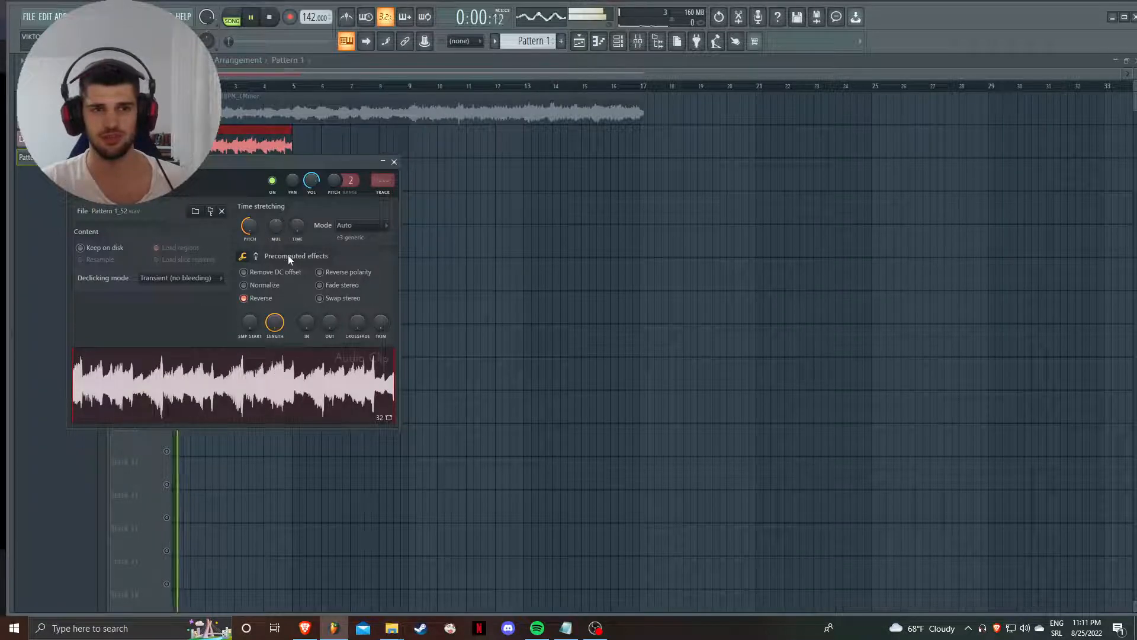
key(space)
right_click(261, 231)
click(269, 231)
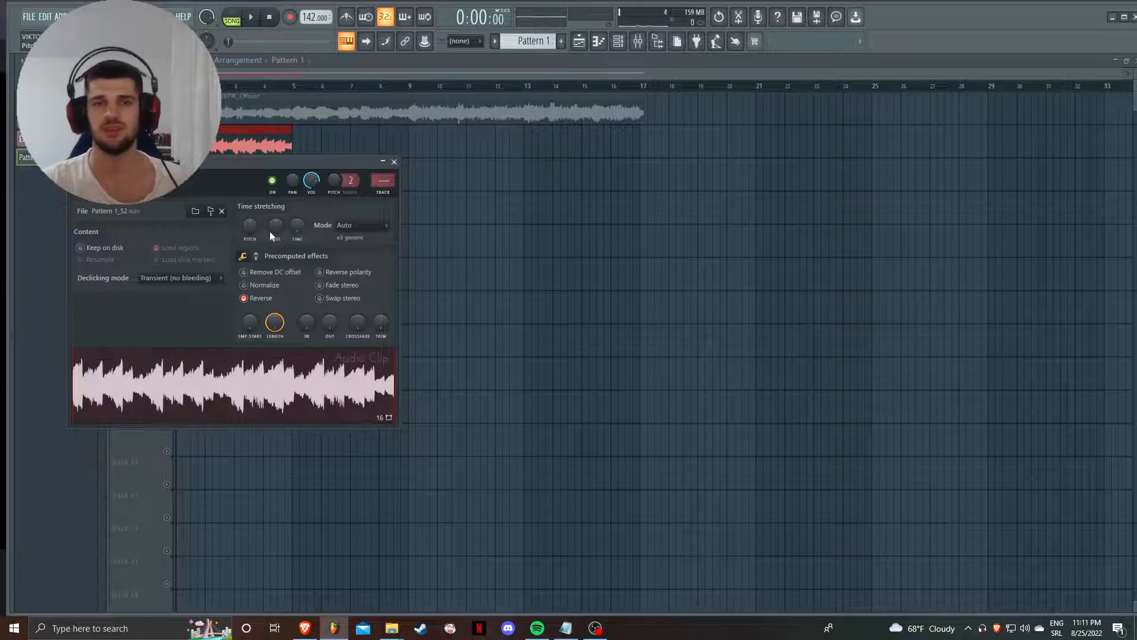
- Remove the reversed Pattern 1 clip from the playlist and delete all notes from the reFX Nexus piano roll
click(394, 161)
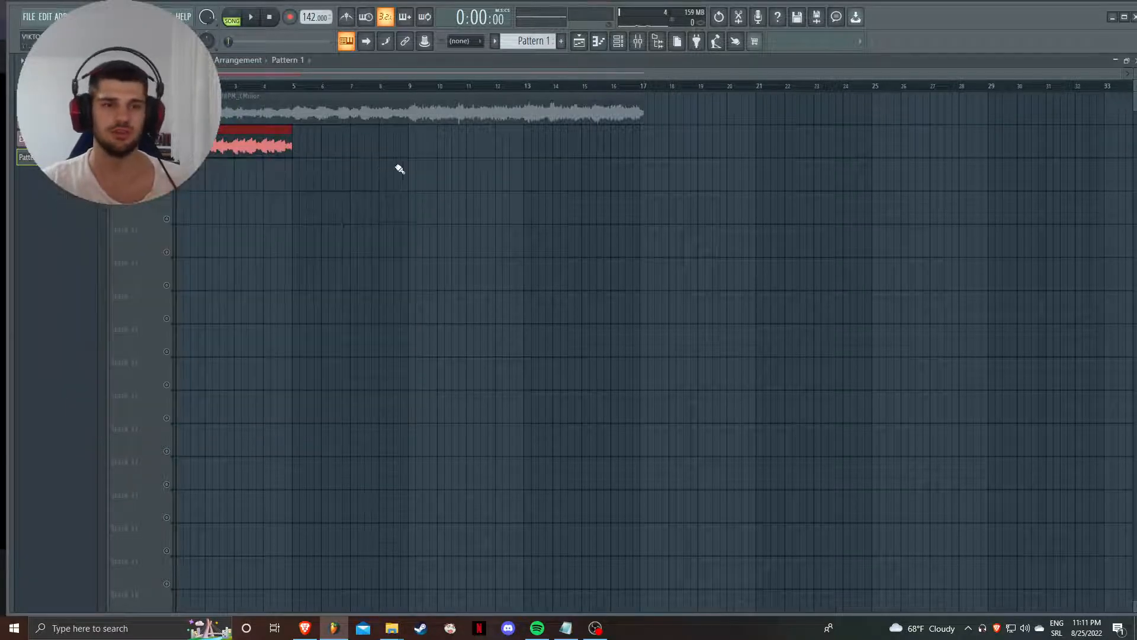
right_click(289, 148)
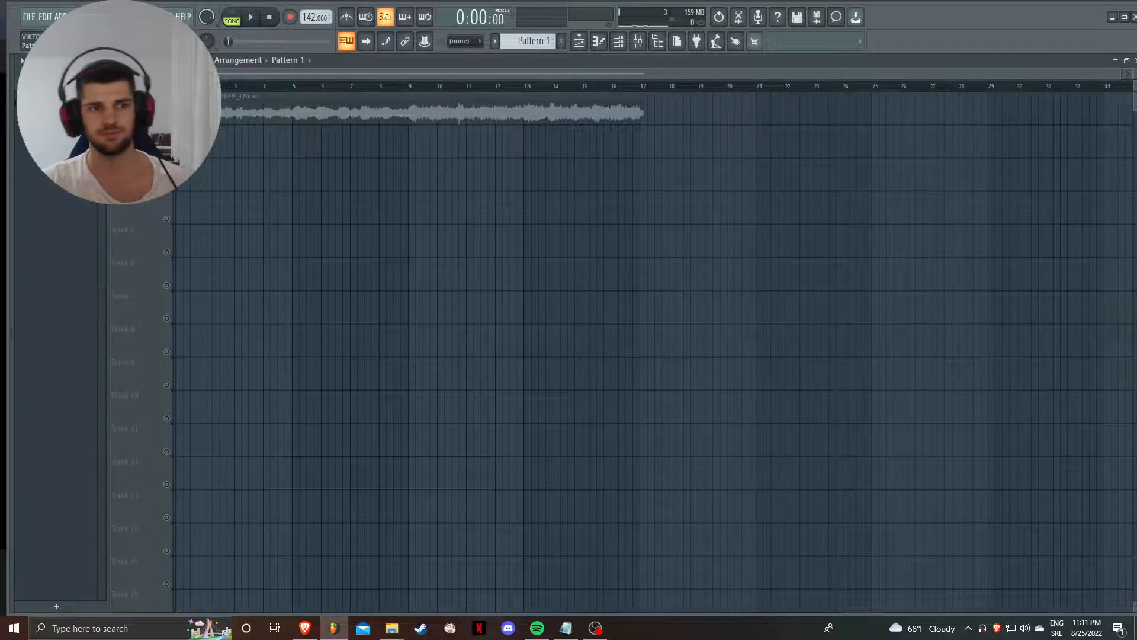
key(F7)
key(ctrl+a)
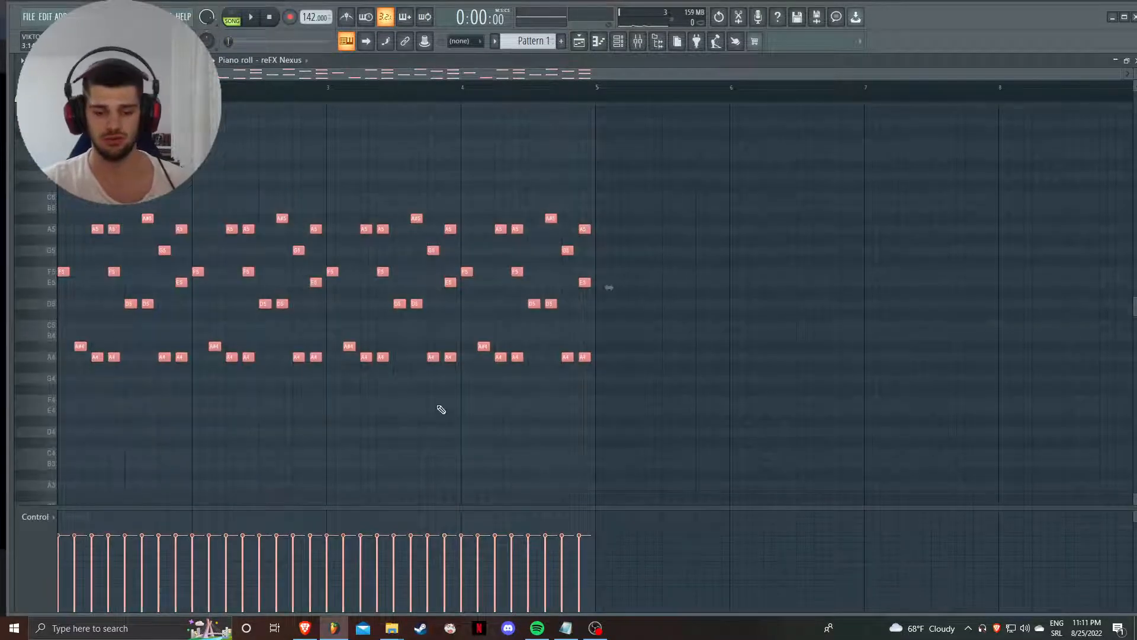
key(Delete)
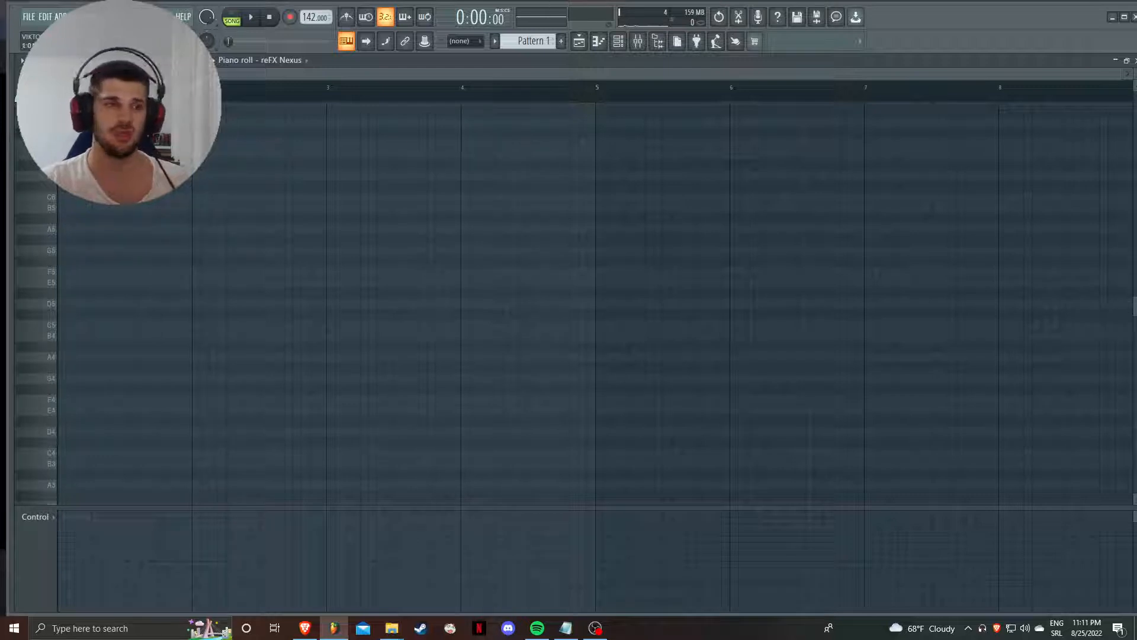
- Stamp a four-note chord of G#4, B4, D#5 and F#5 in the first bar and listen to it in pattern mode
click(59, 60)
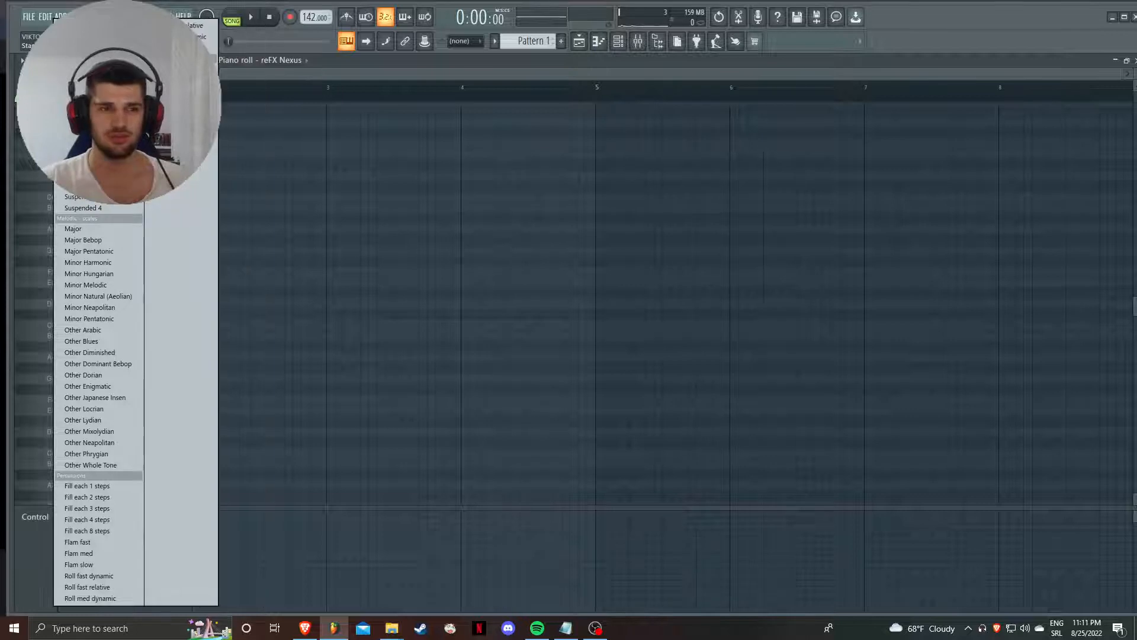
click(89, 172)
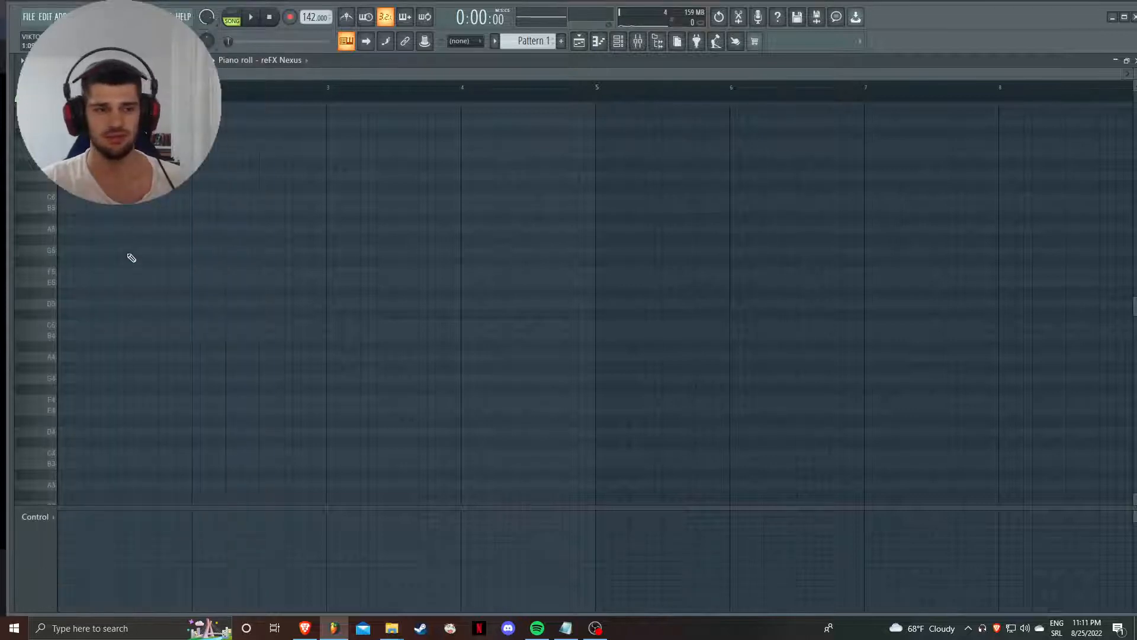
drag(131, 366, 48, 364)
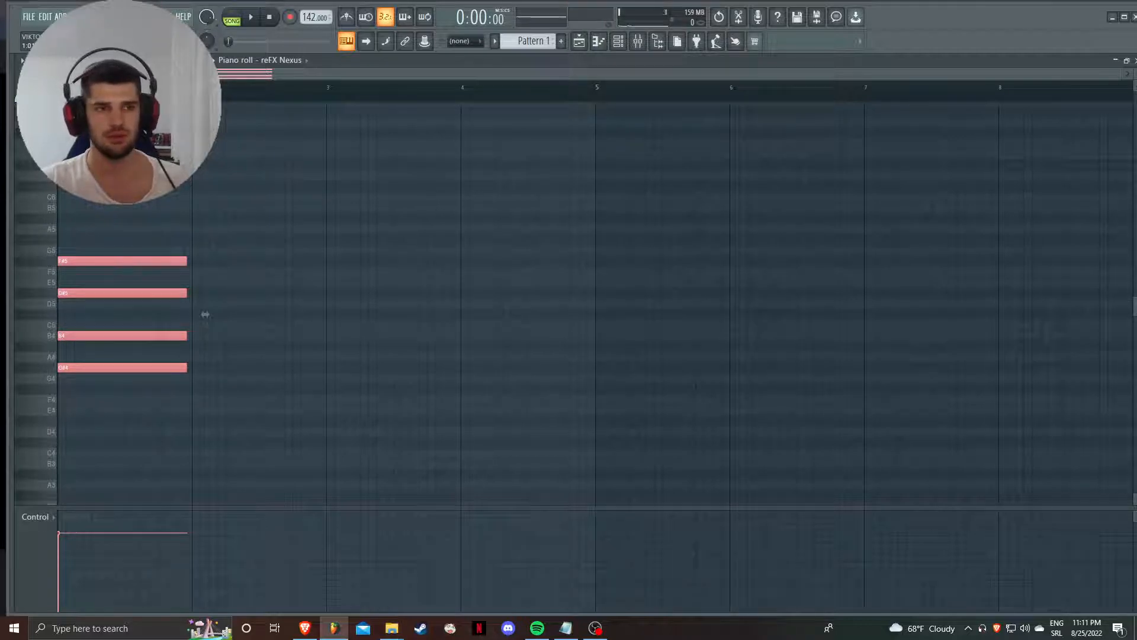
key(space)
key(space)
click(232, 21)
key(space)
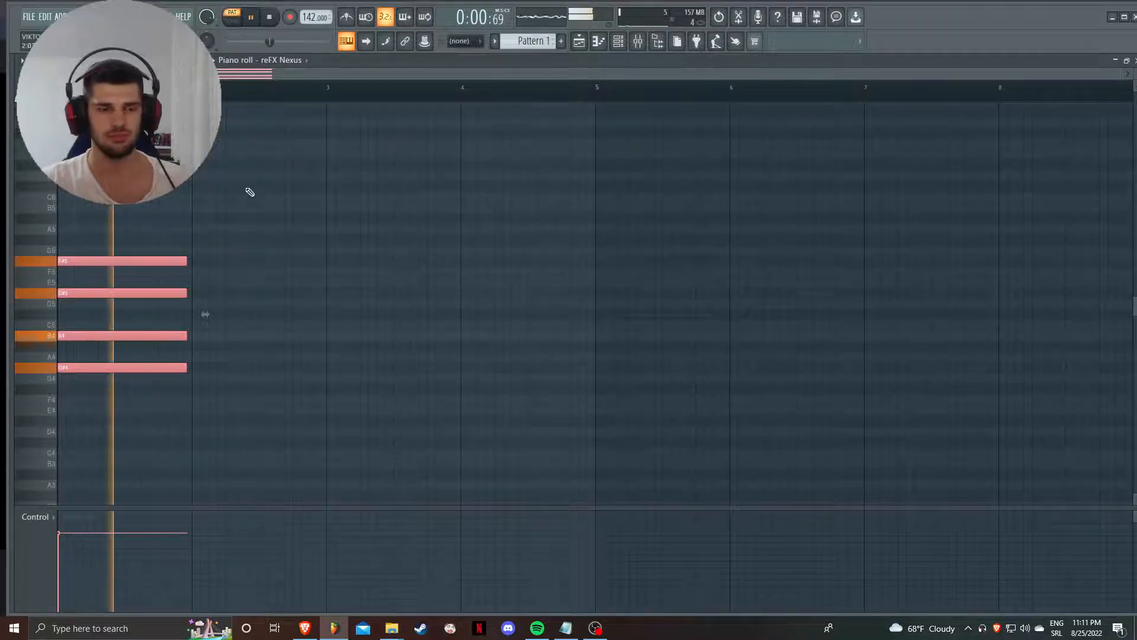
key(space)
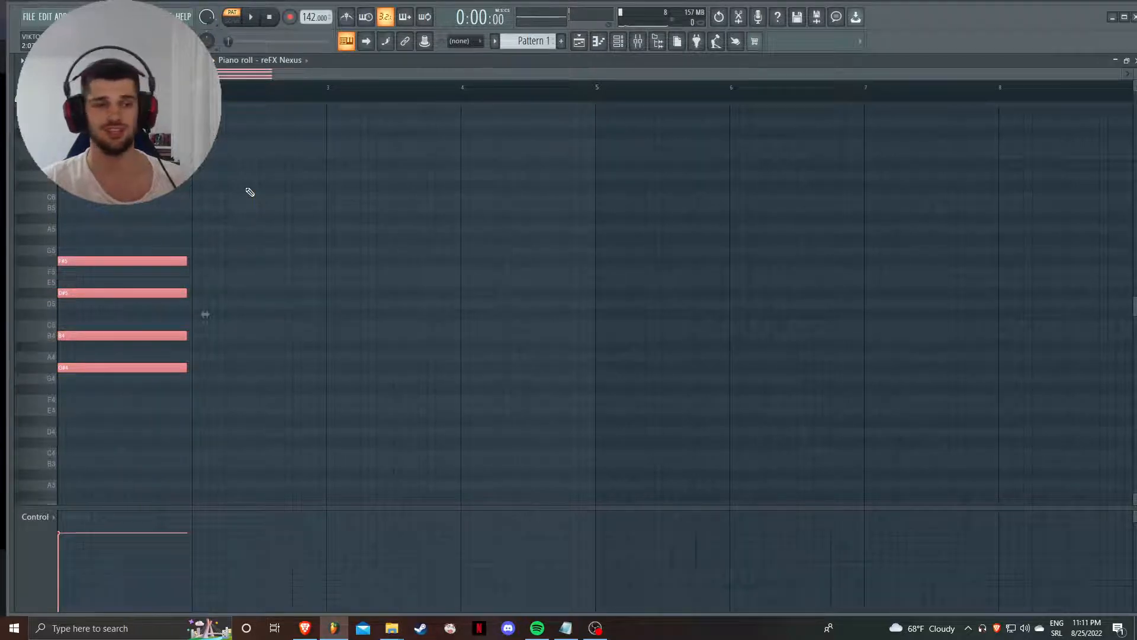
- Transpose the stamped chord up one semitone, listen to it and delete its notes
key(shift+Up)
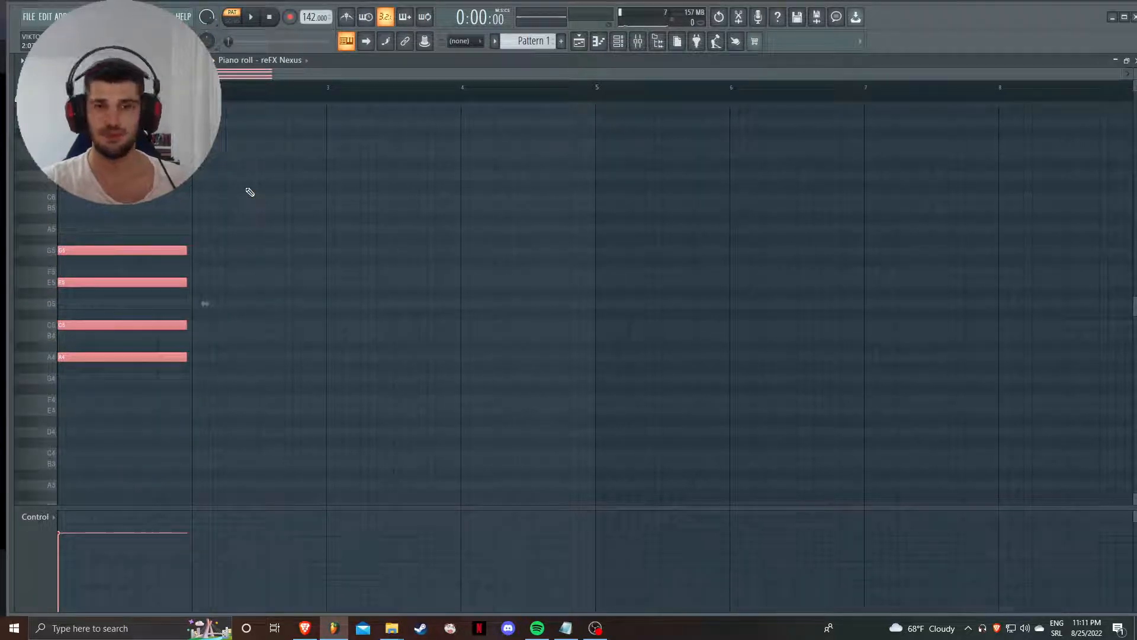
key(space)
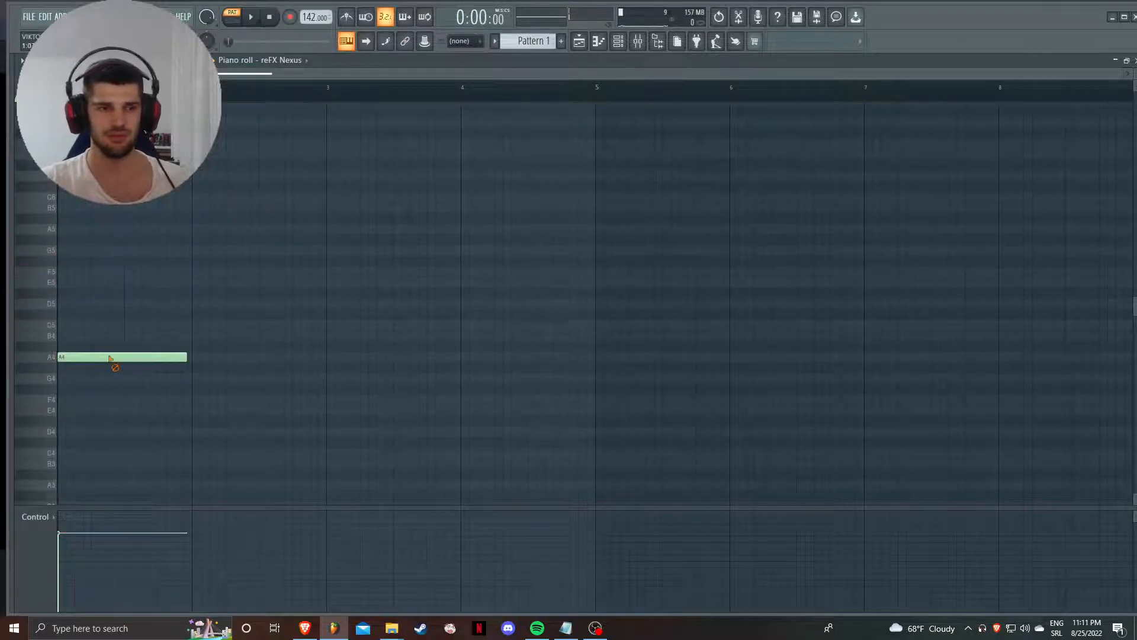
right_click(110, 357)
- Stamp a three-note chord rooted on D5 in the first bar of the piano roll and listen to it
click(60, 60)
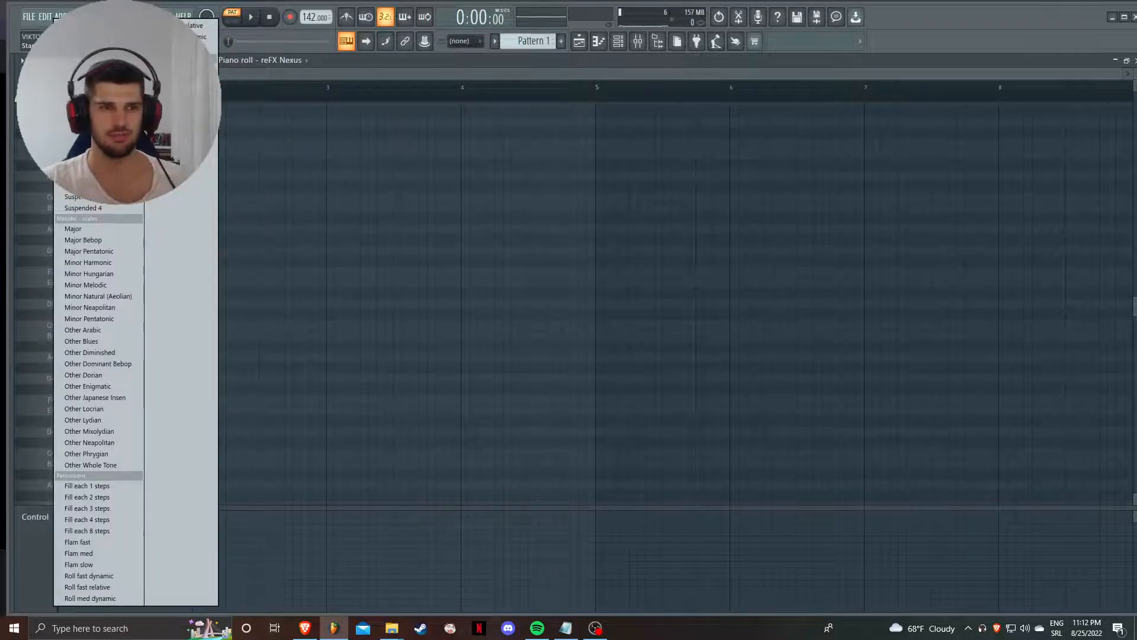
click(82, 185)
drag(152, 292, 59, 304)
key(space)
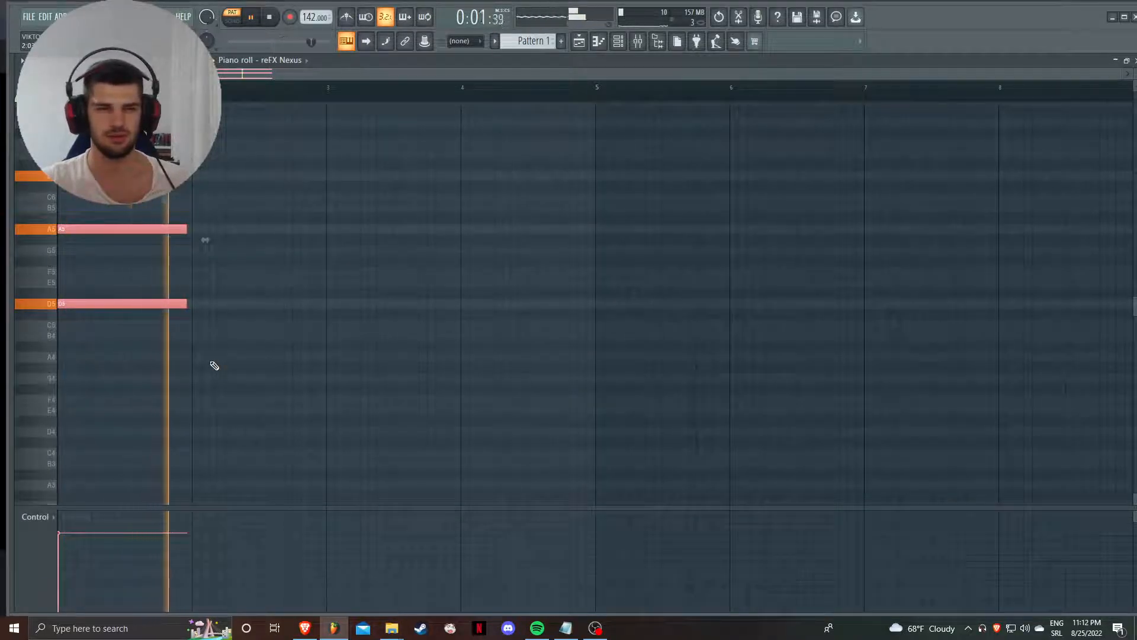
key(space)
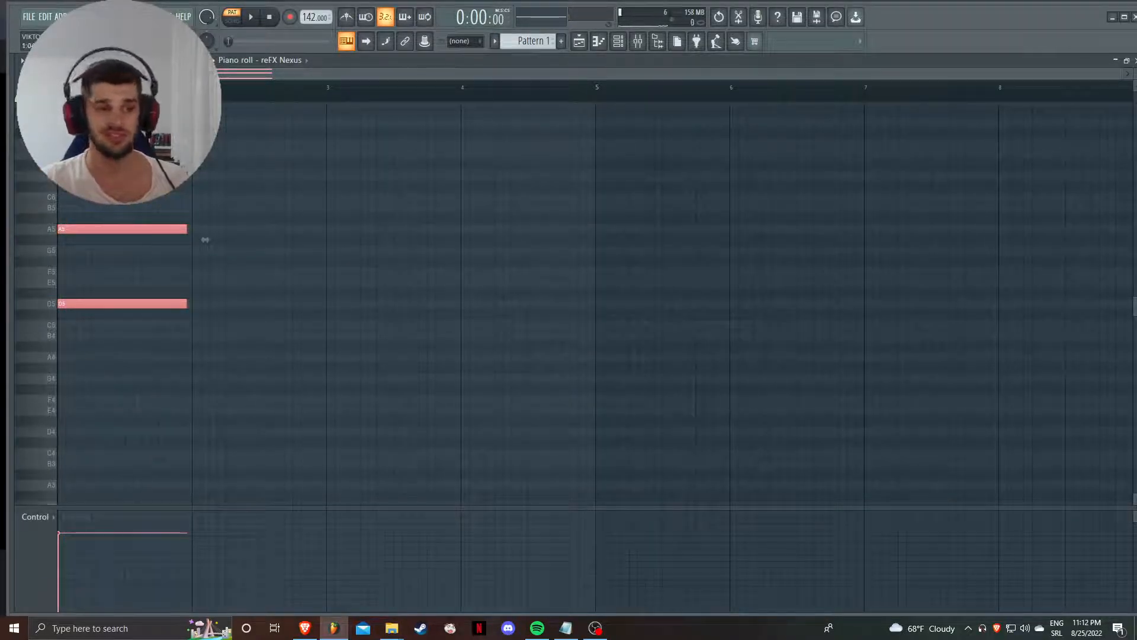
- Try another chord stamp in the second bar and clear it together with the chord rooted on D5
click(47, 60)
click(59, 61)
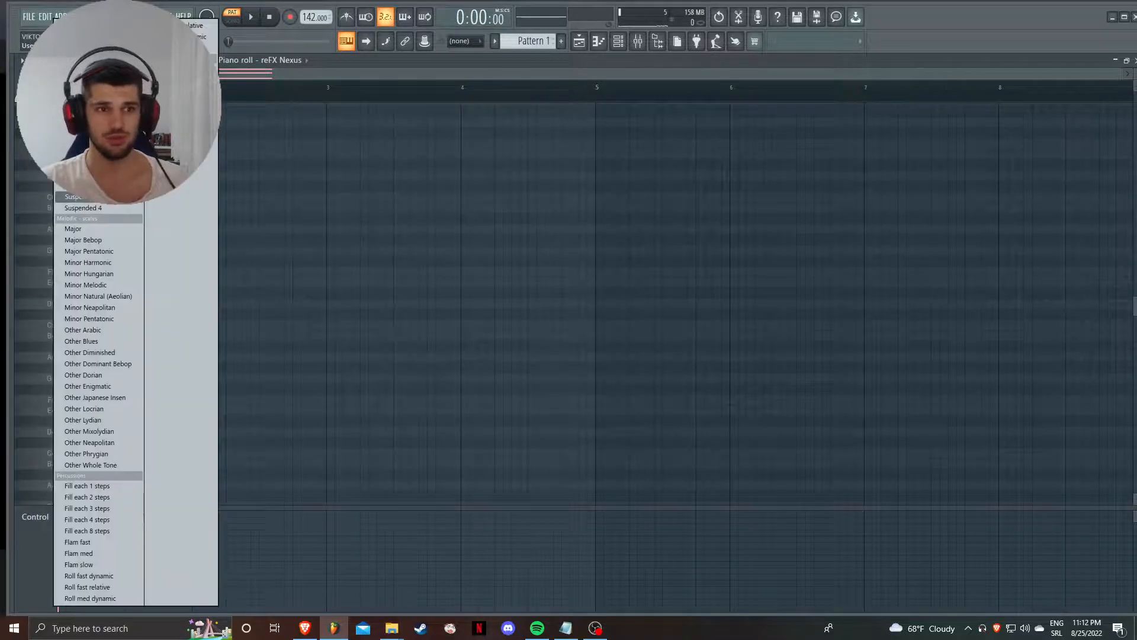
click(89, 130)
click(242, 349)
right_click(315, 347)
right_click(276, 219)
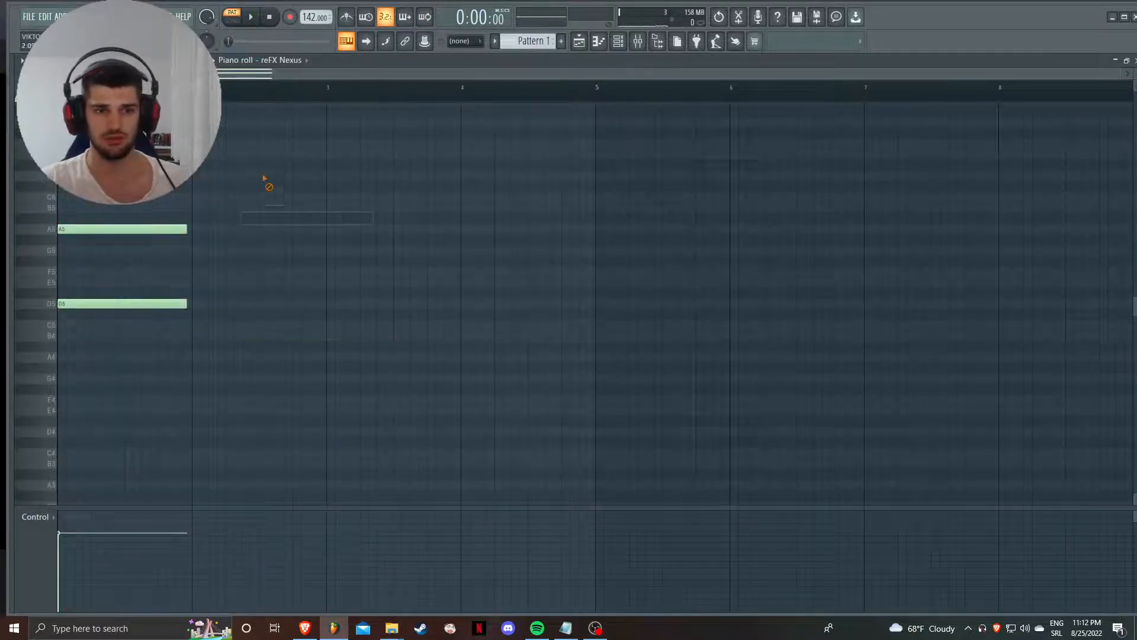
right_click(142, 228)
right_click(136, 303)
- Stamp an extended chord rooted on D#5 in the first bar, listen to it and delete its notes
click(59, 60)
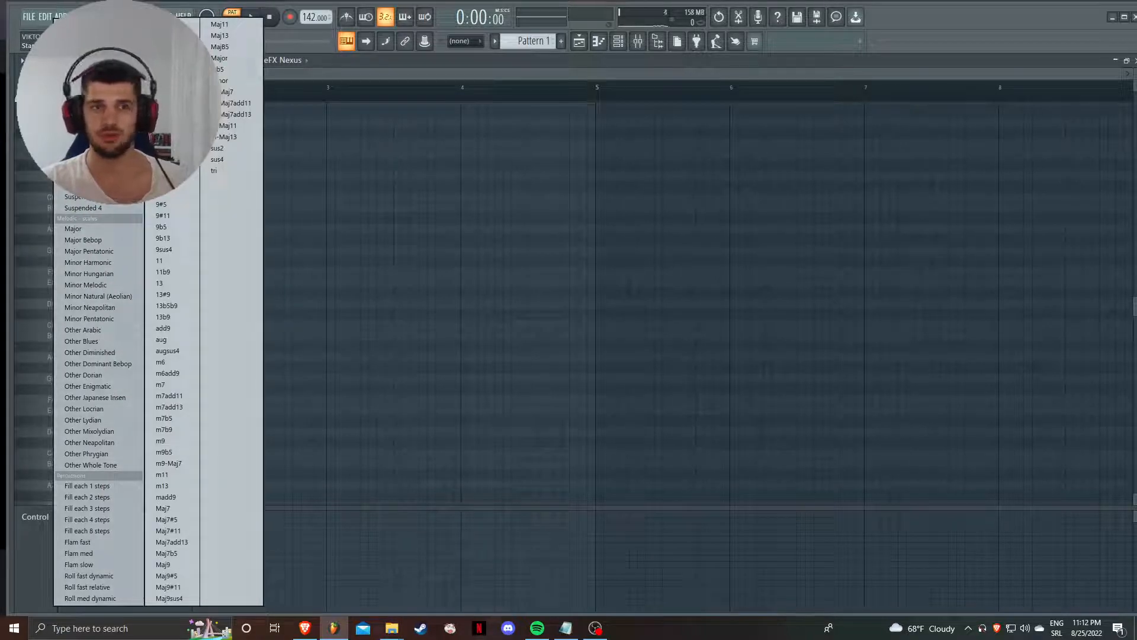
click(192, 198)
drag(137, 279, 56, 305)
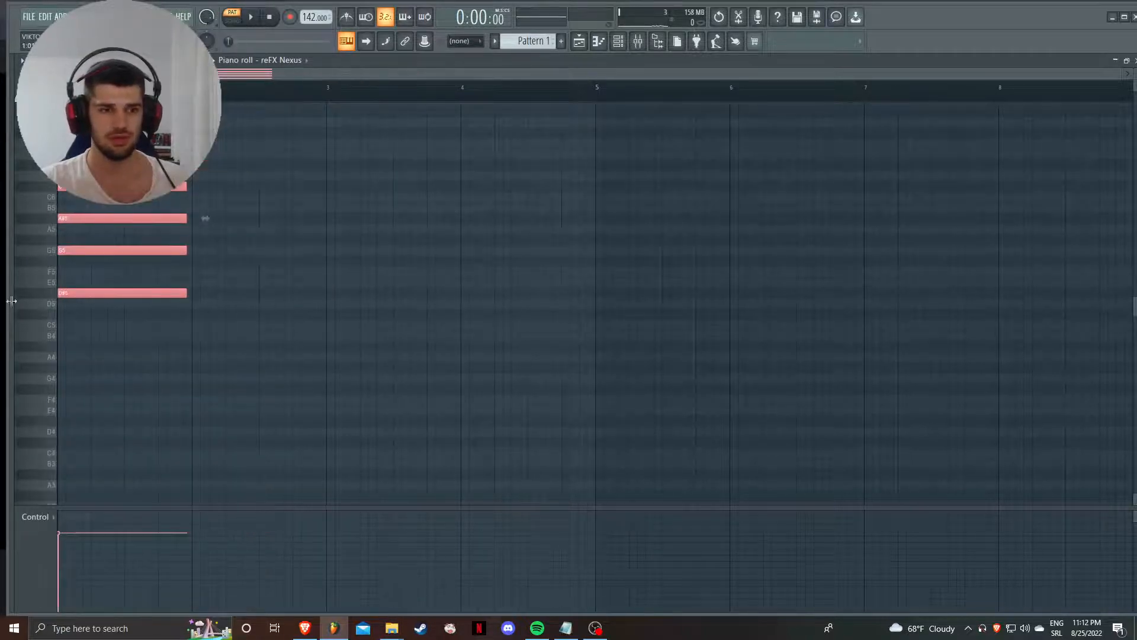
key(space)
key(space)
key(ctrl+a)
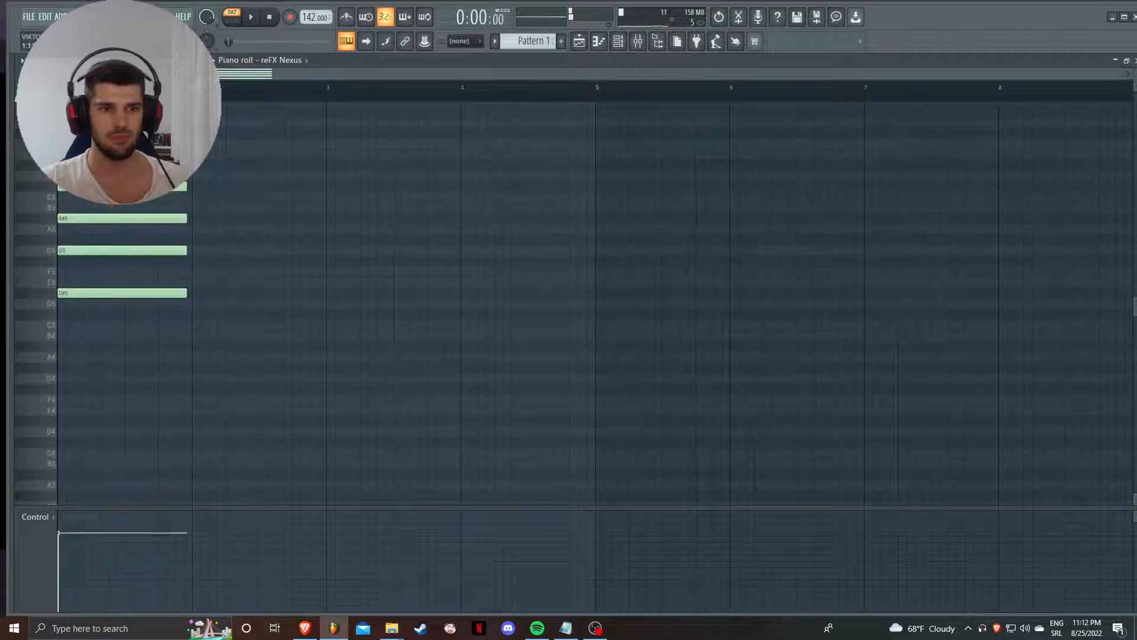
key(Delete)
click(59, 61)
mouse_move(98, 58)
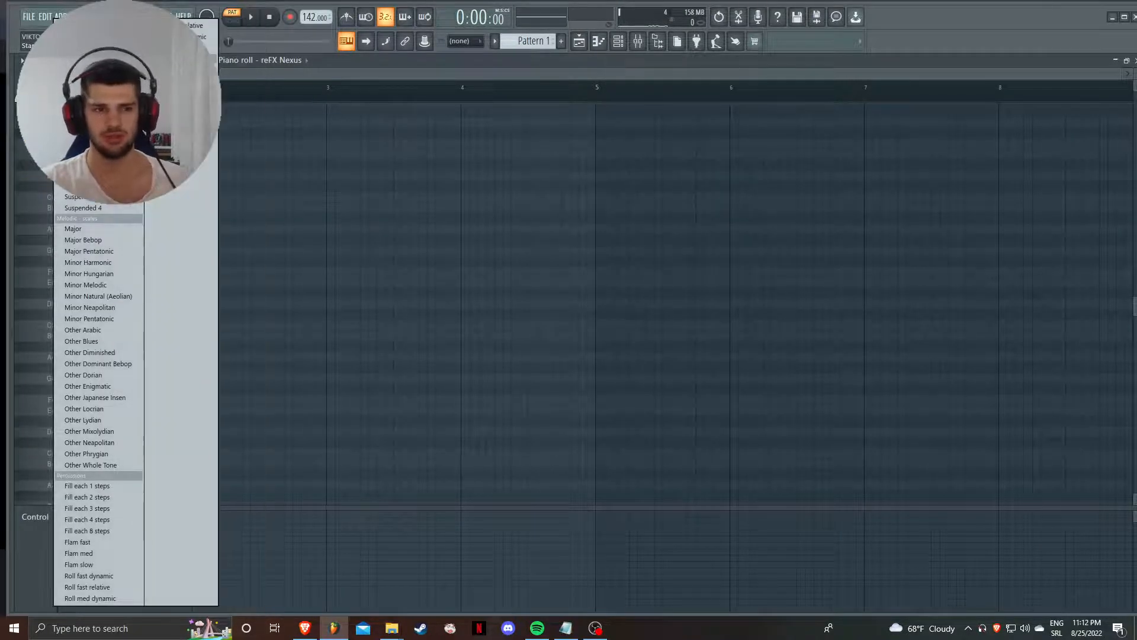
key(Escape)
- Return to the playlist, unmute the first track and audition the Revenge_142BPM_CMinor clip in song mode
click(579, 41)
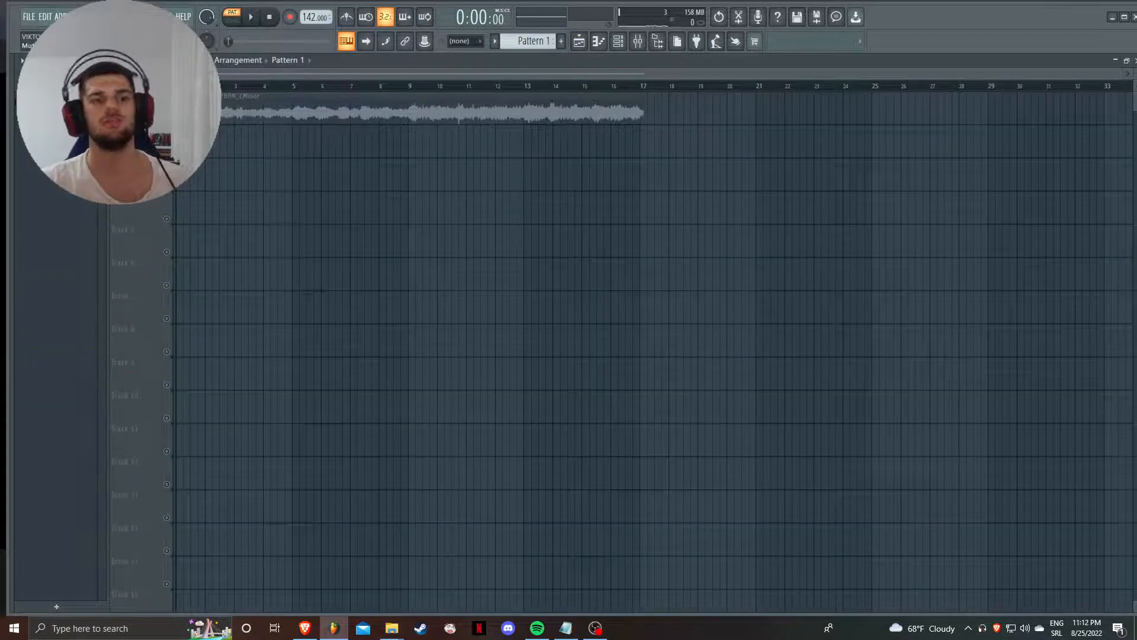
click(231, 16)
key(space)
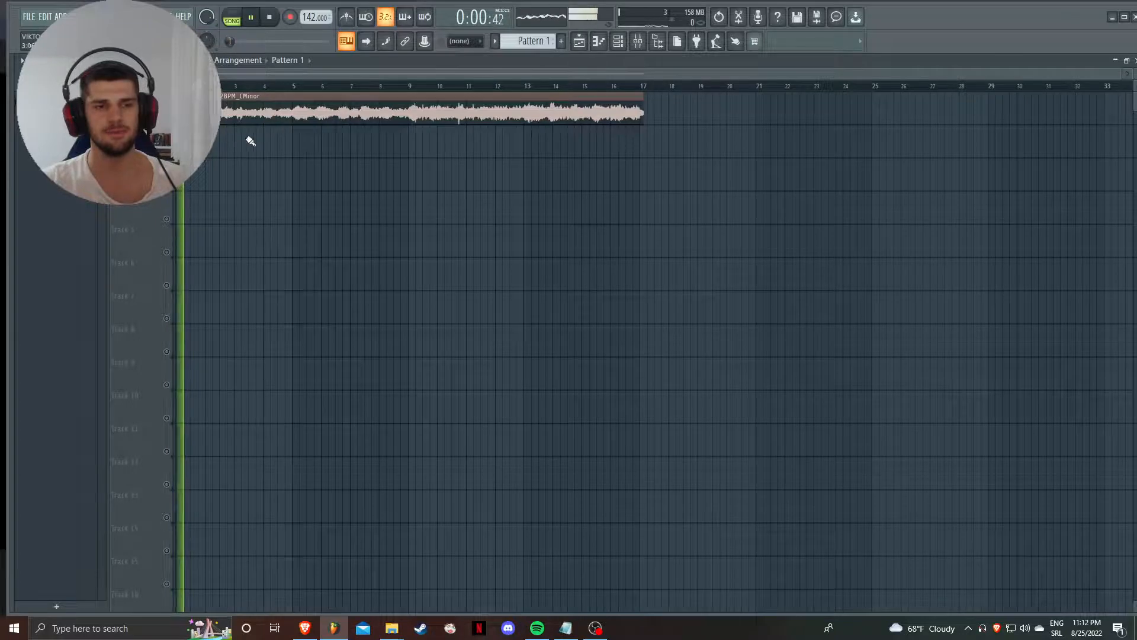
key(space)
- Reset the time-stretching pitch of the Revenge_142BPM_CMinor clip and audition it from bar 9
double_click(268, 110)
right_click(295, 275)
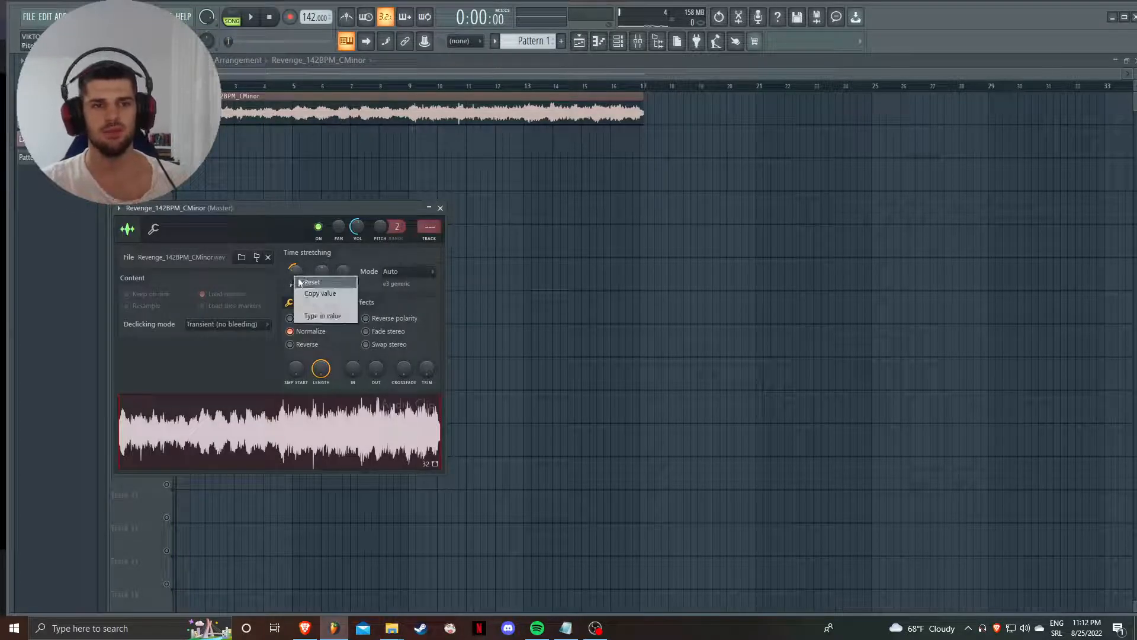
click(303, 285)
click(414, 85)
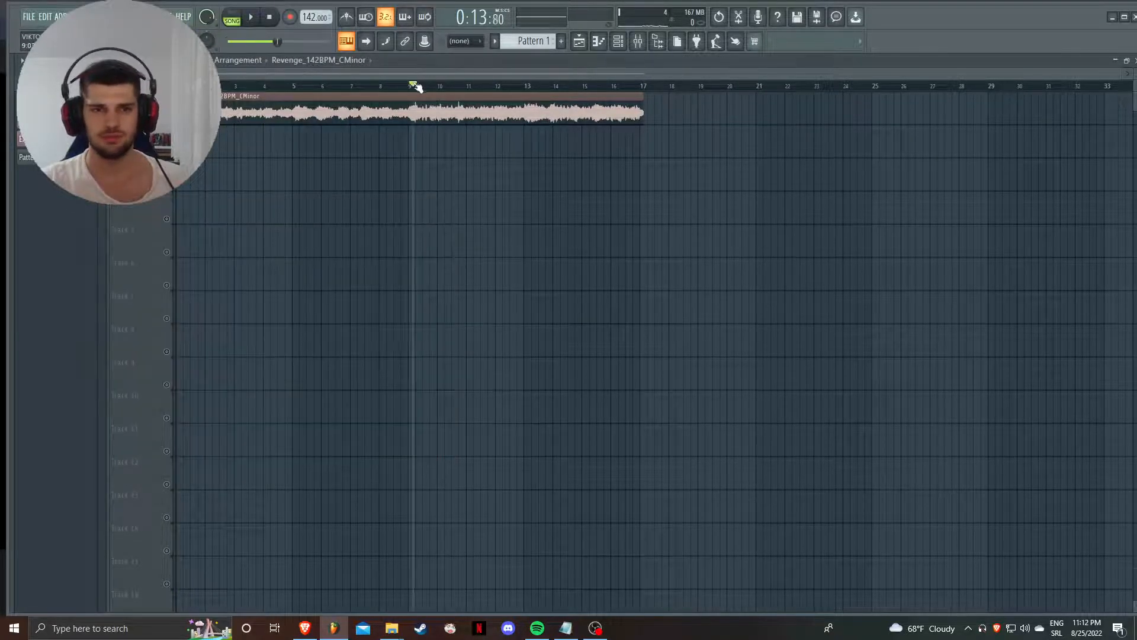
key(space)
key(space)
- Lower the time-stretching pitch of the Revenge_142BPM_CMinor clip
click(444, 106)
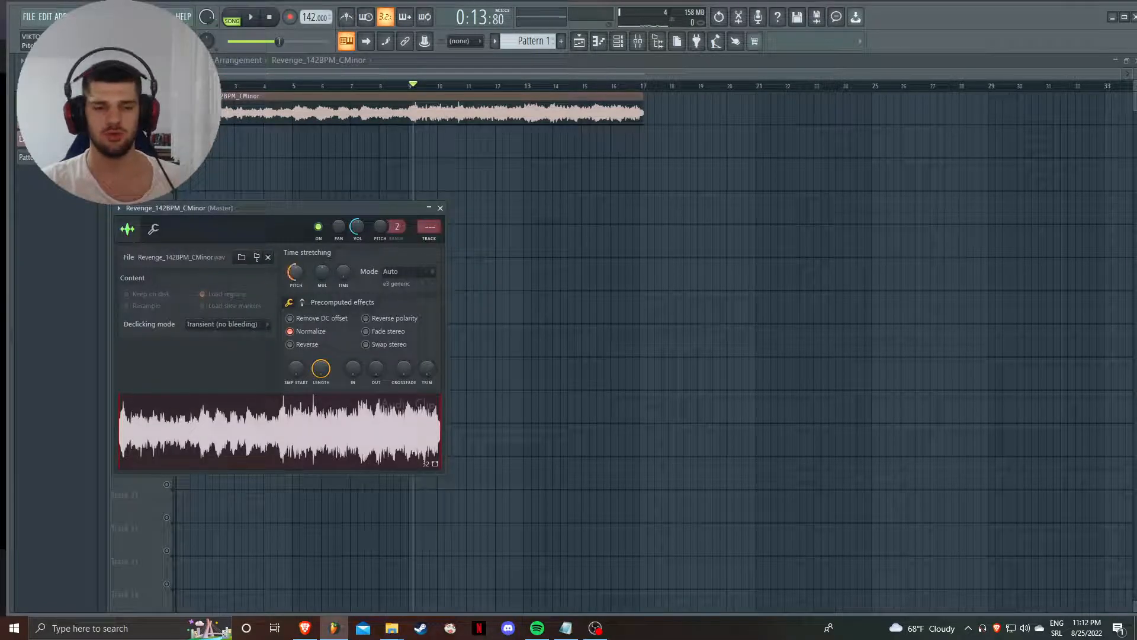
drag(292, 276, 294, 265)
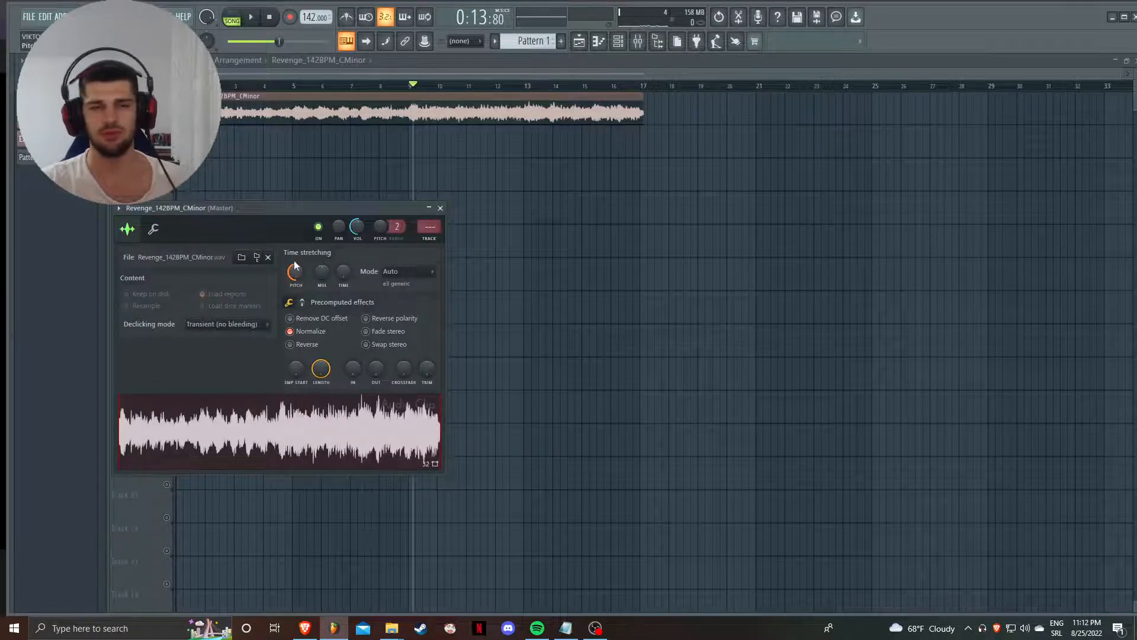
drag(297, 276, 298, 269)
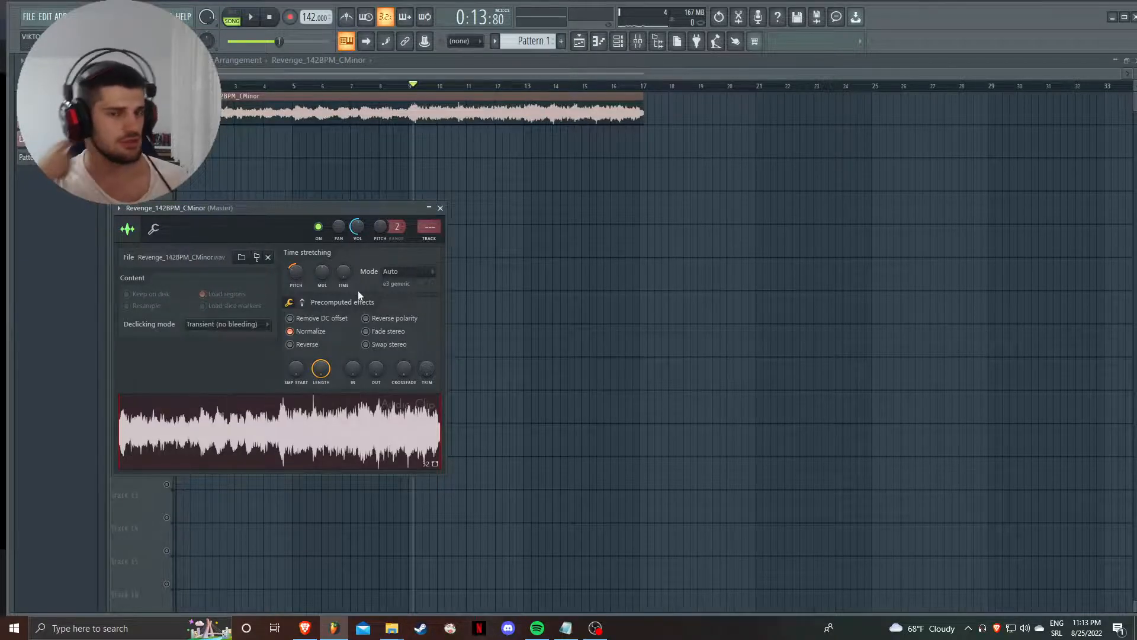
- Listen to the Revenge_142BPM_CMinor clip twice from the middle of bar 8
click(395, 86)
key(space)
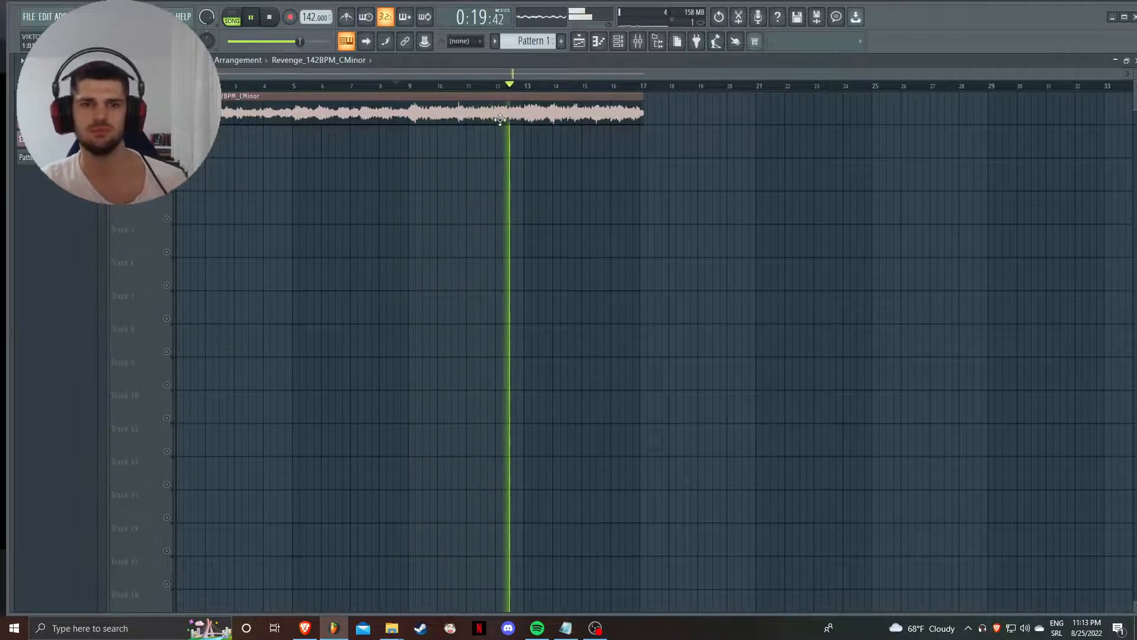
double_click(500, 119)
key(space)
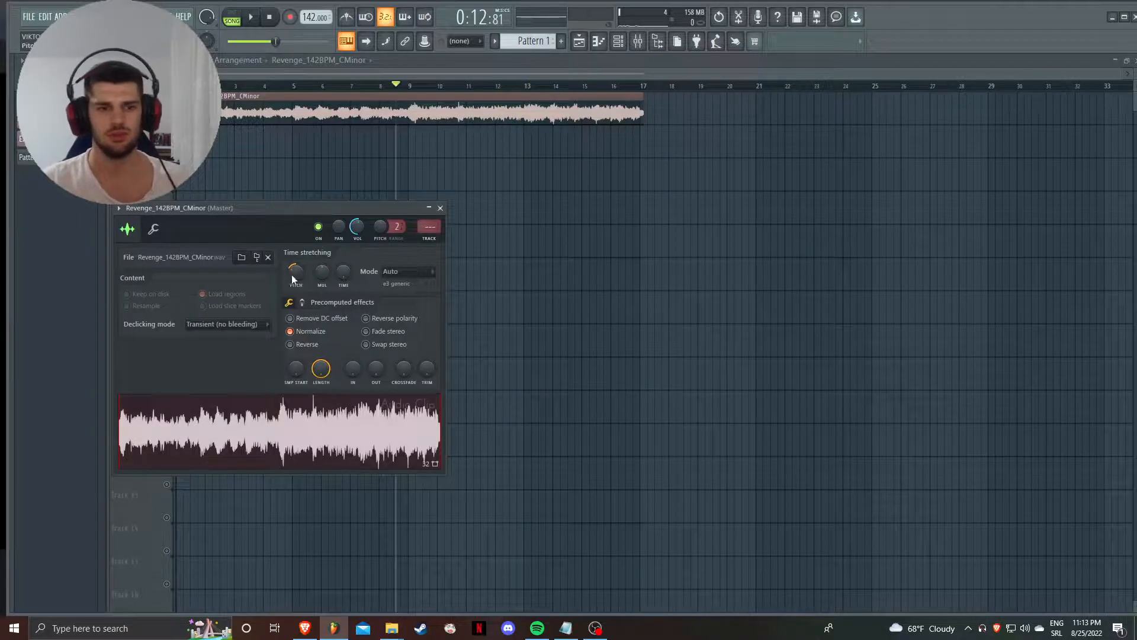
key(Escape)
key(space)
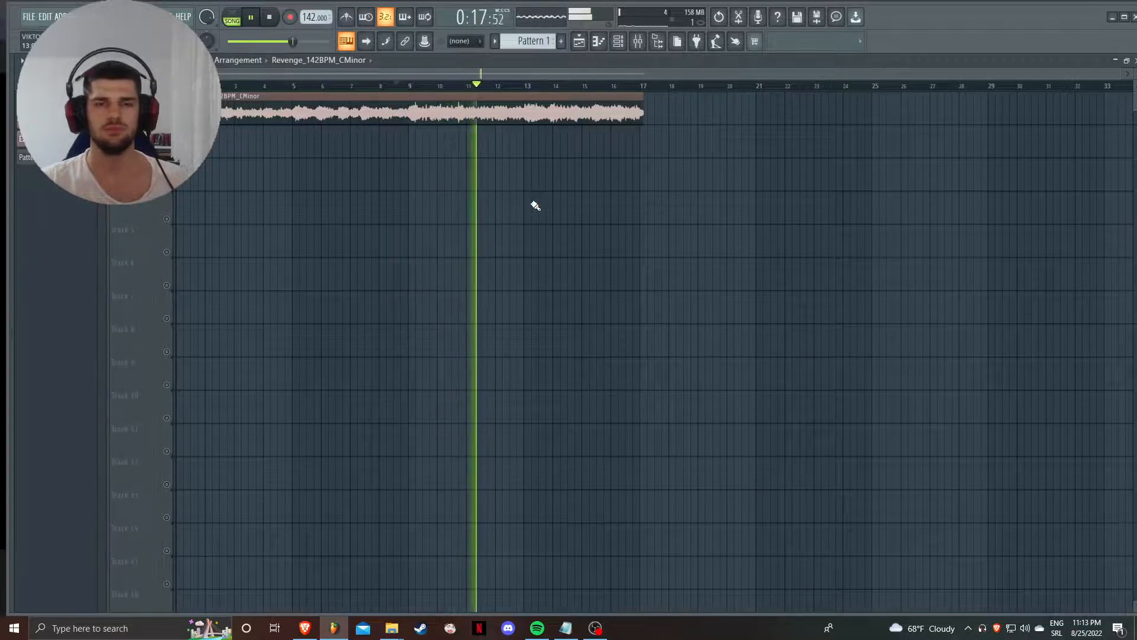
key(space)
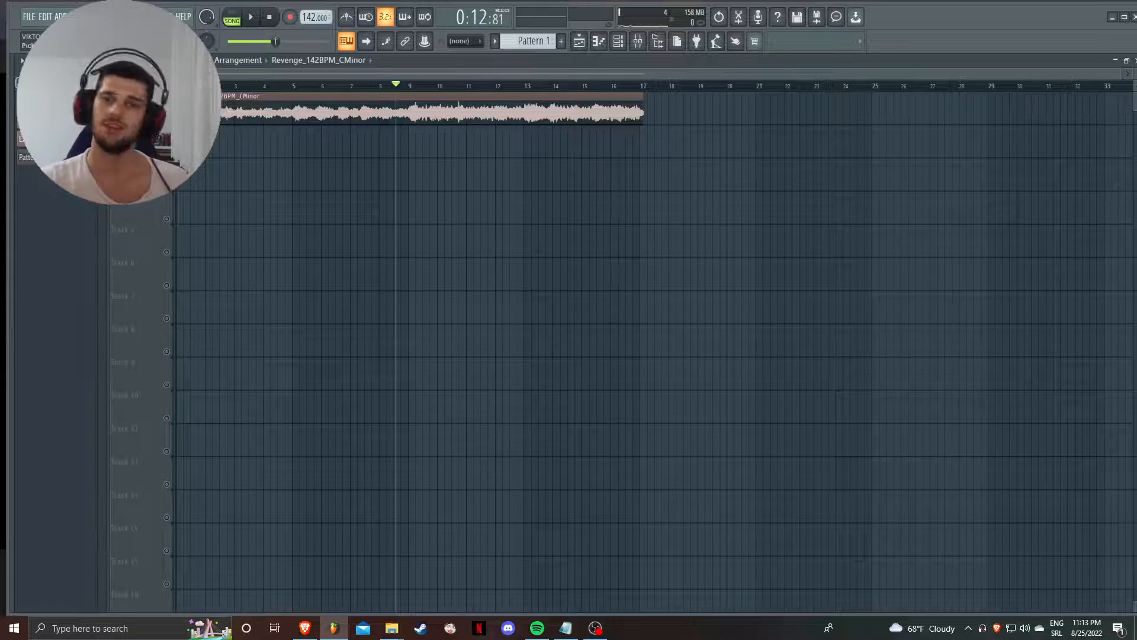
- Place the Extra SAUCE 14 116BPM clip on the second playlist track at bar 1, mute the first track and audition the clip
drag(27, 157, 211, 152)
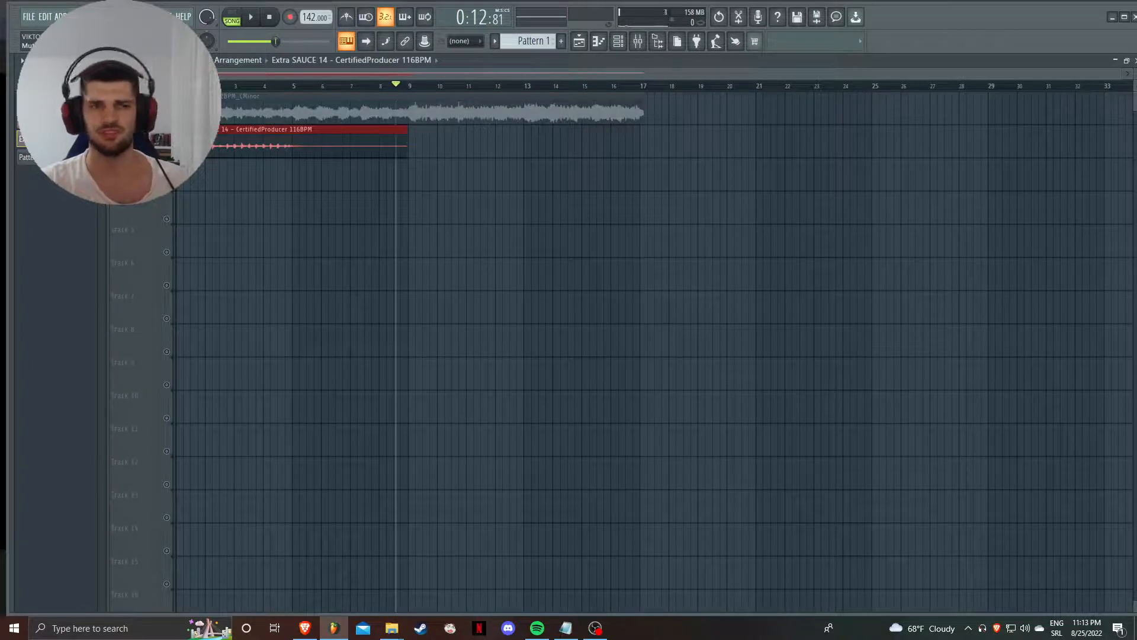
key(space)
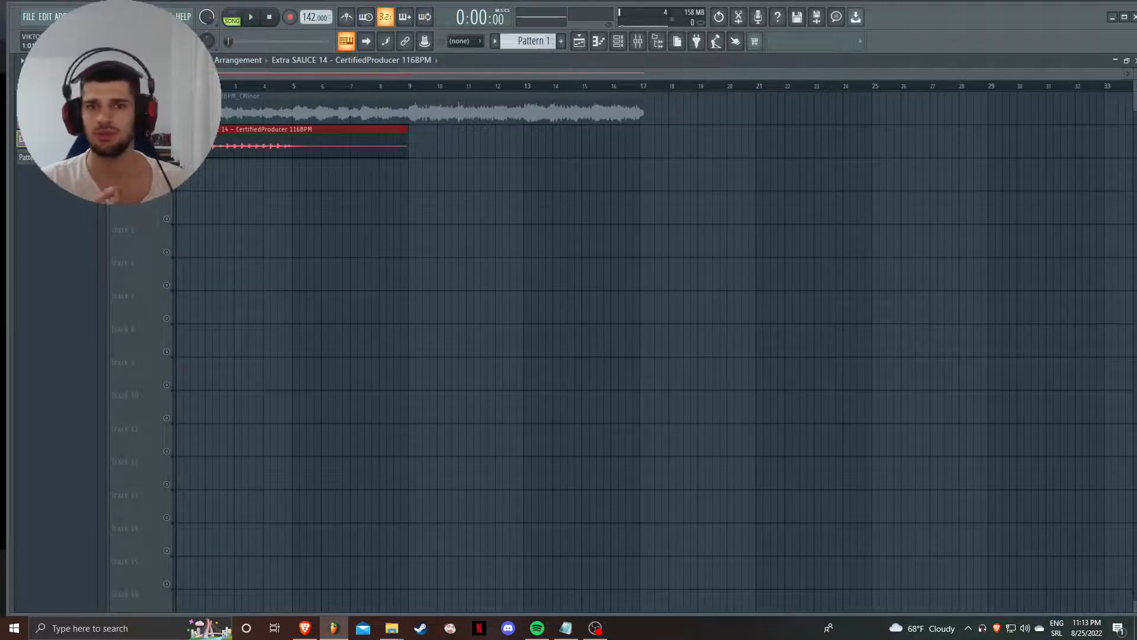
- Audition the Extra SAUCE 14 116BPM clip on its own, and unmute the first playlist track
click(258, 18)
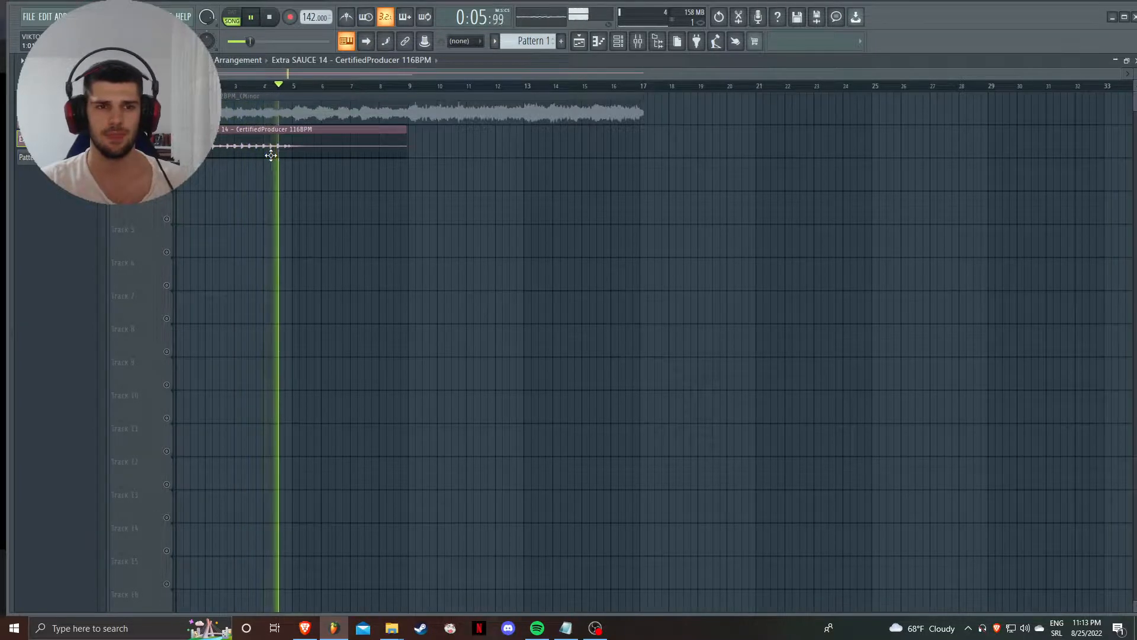
key(space)
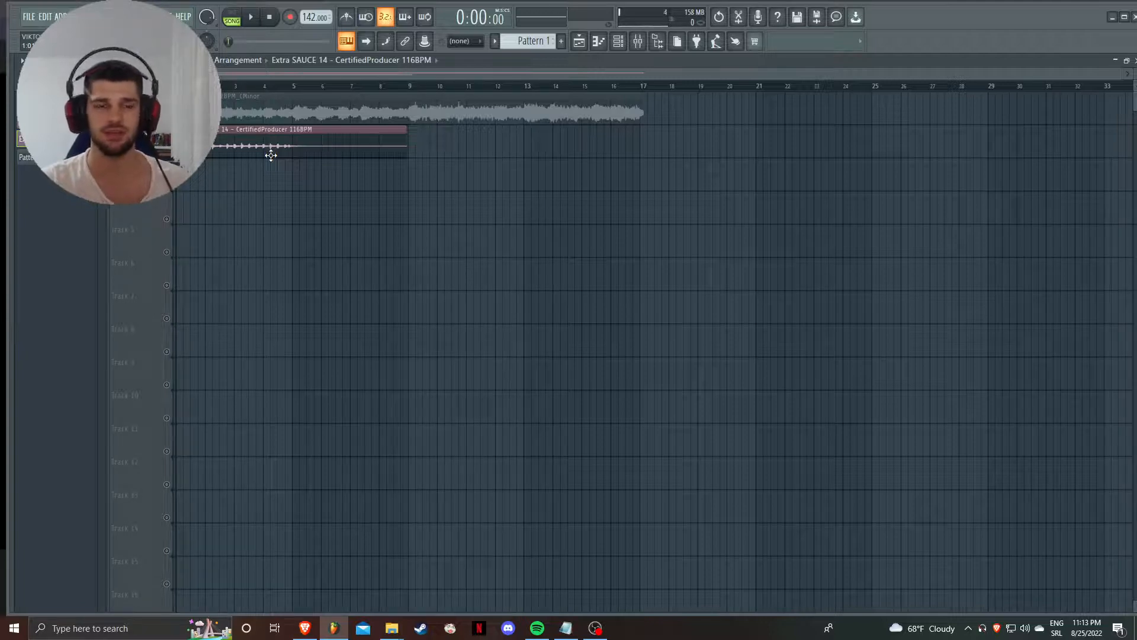
click(167, 120)
- Try another time-stretching pitch on the Extra SAUCE 14 116BPM clip and play it together with the melody clip from the start
double_click(248, 150)
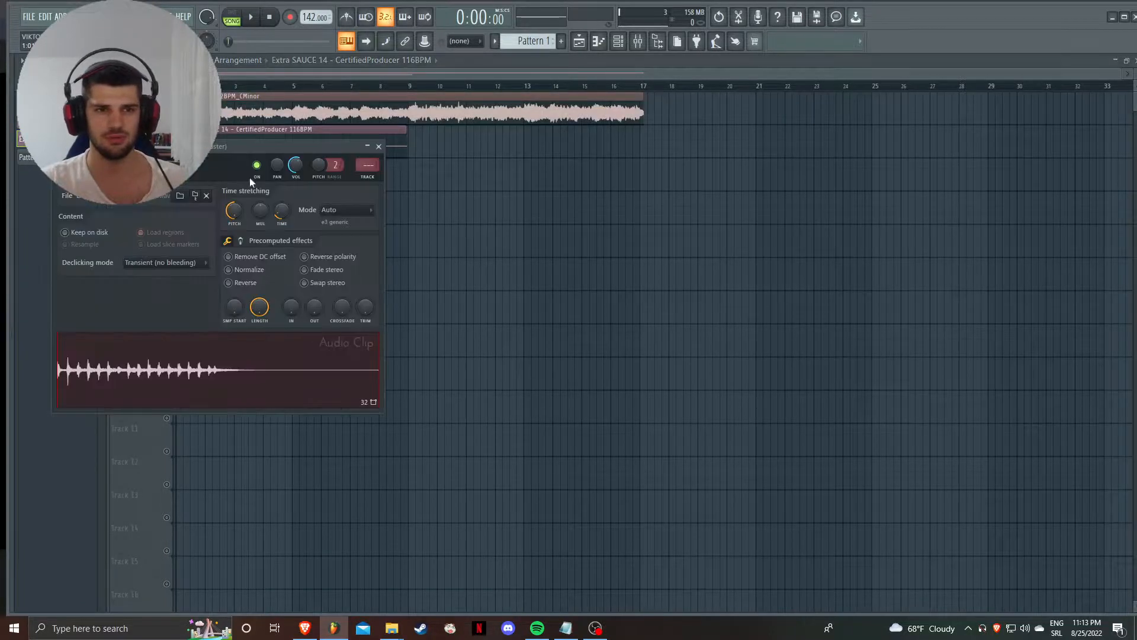
click(432, 216)
double_click(263, 145)
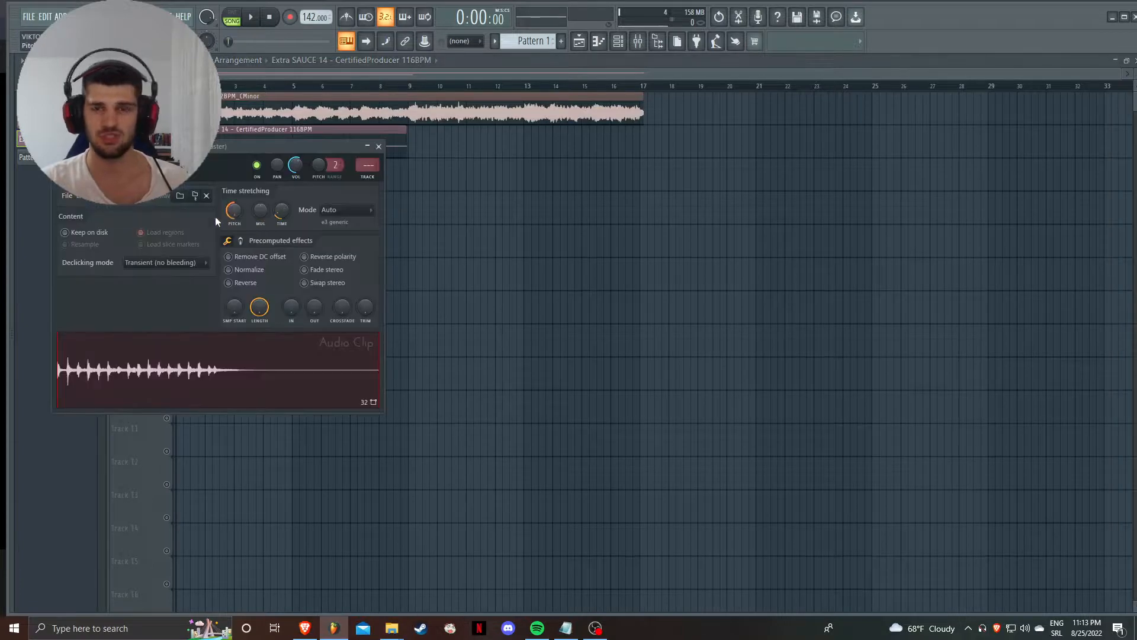
click(389, 254)
key(space)
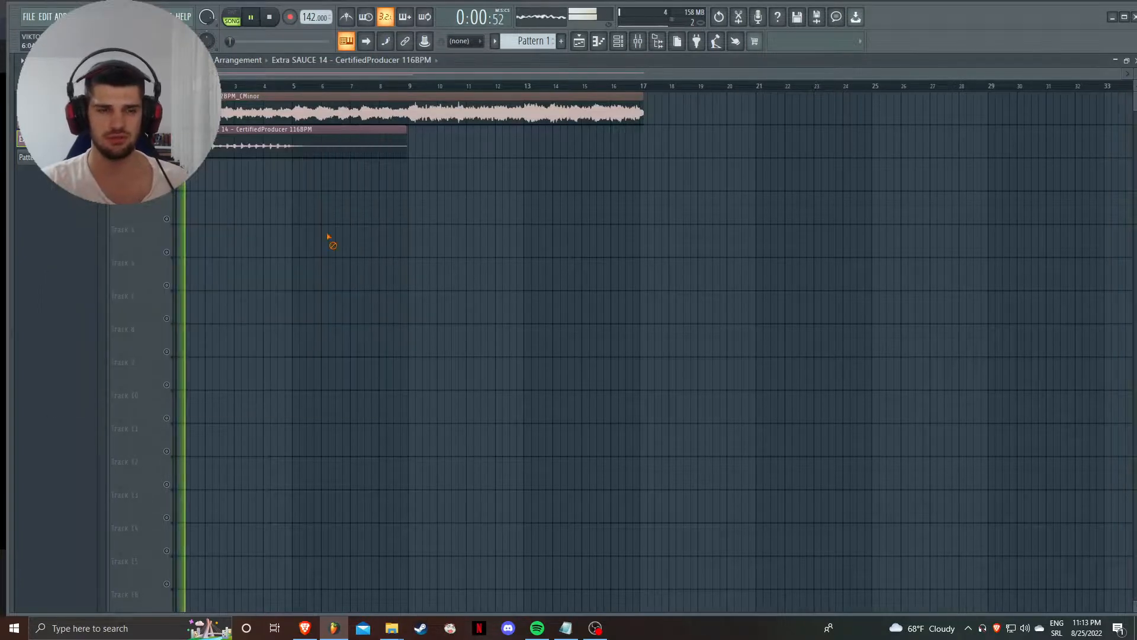
- Readjust the Extra SAUCE 14 clip's pitch during playback and place a copy of the clip at bar 5 on the second track
double_click(300, 147)
click(421, 224)
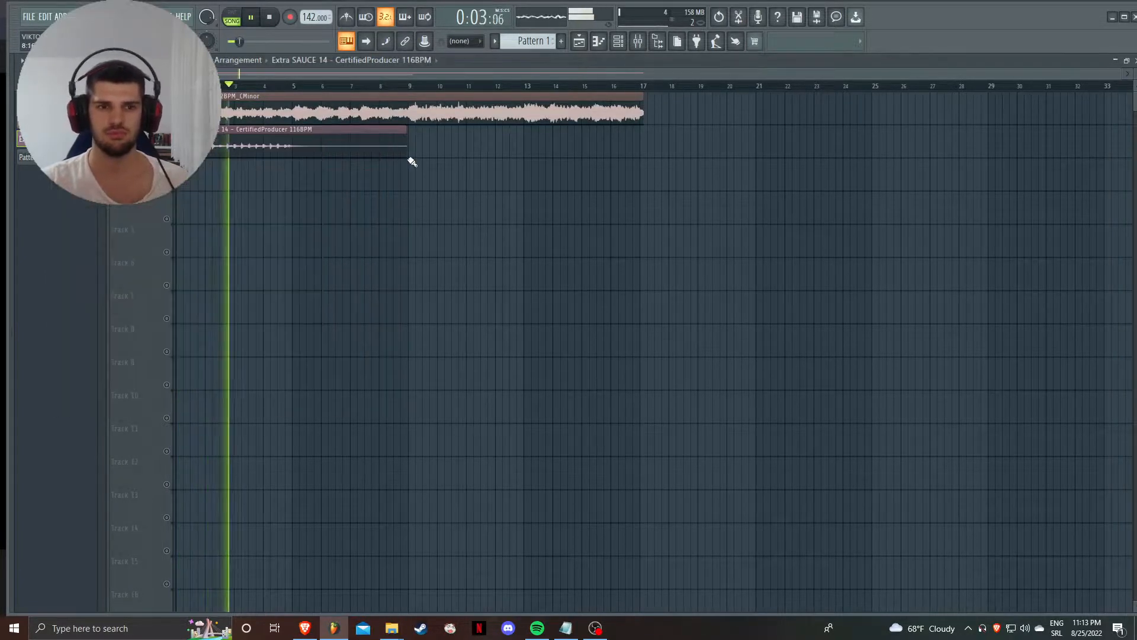
drag(351, 146, 464, 152)
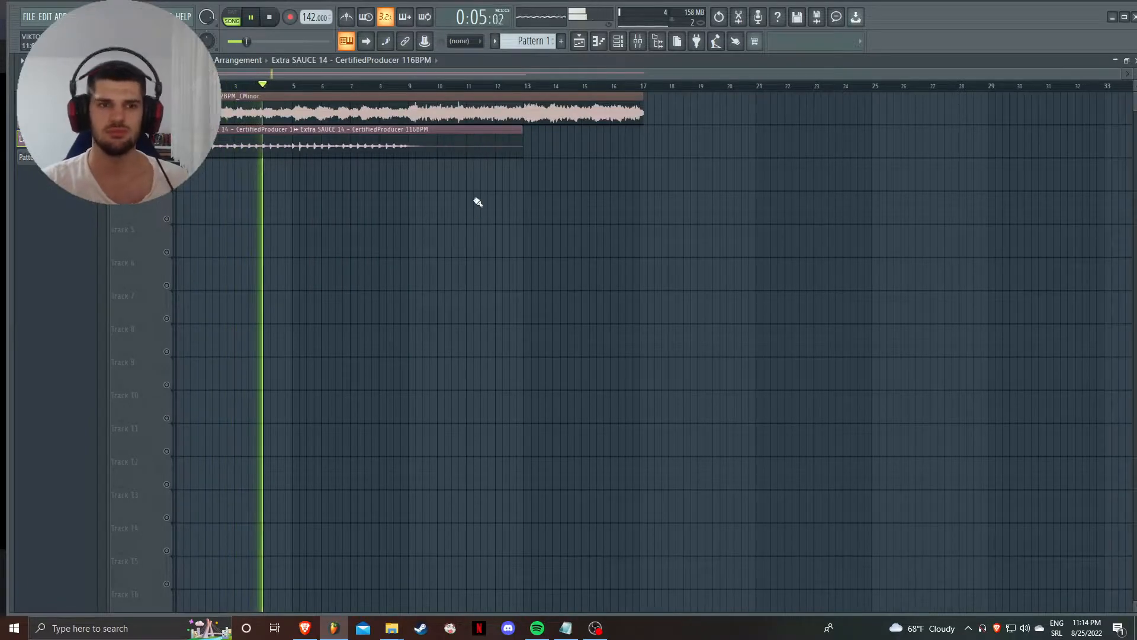
- Raise the time-stretching pitch of the Extra SAUCE 14 116BPM clip and audition it together with the melody clip
double_click(426, 148)
key(space)
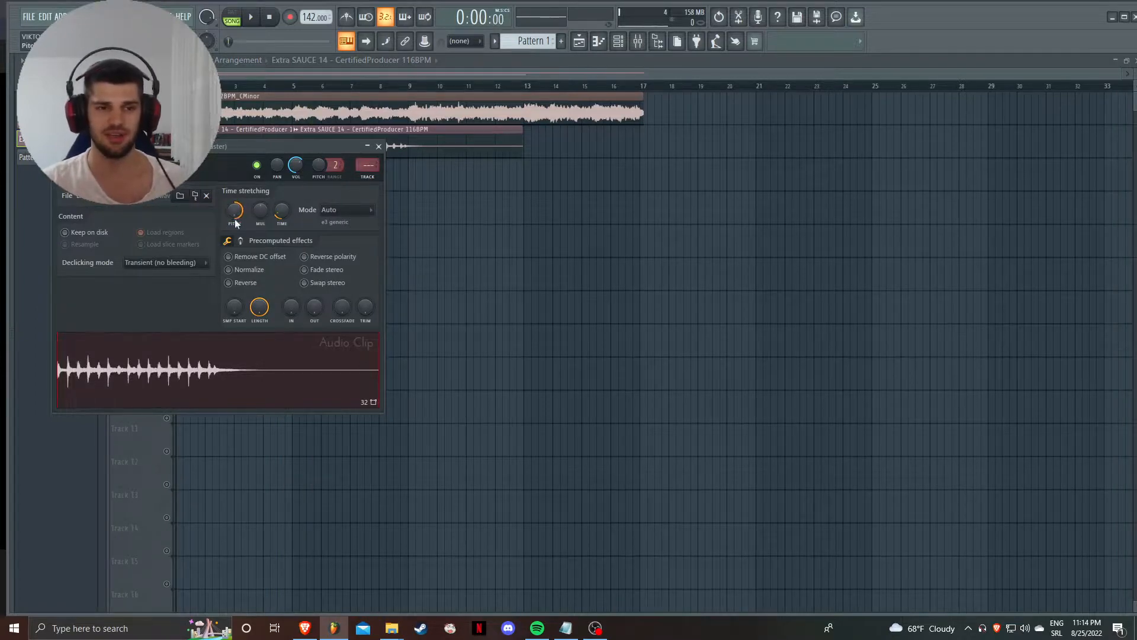
key(space)
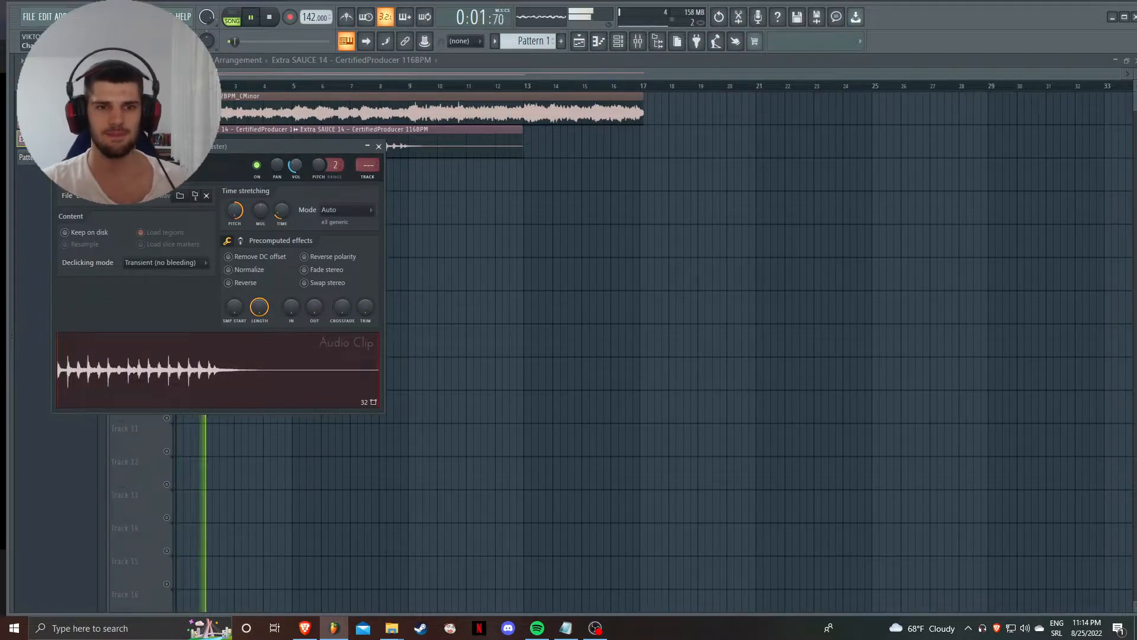
key(space)
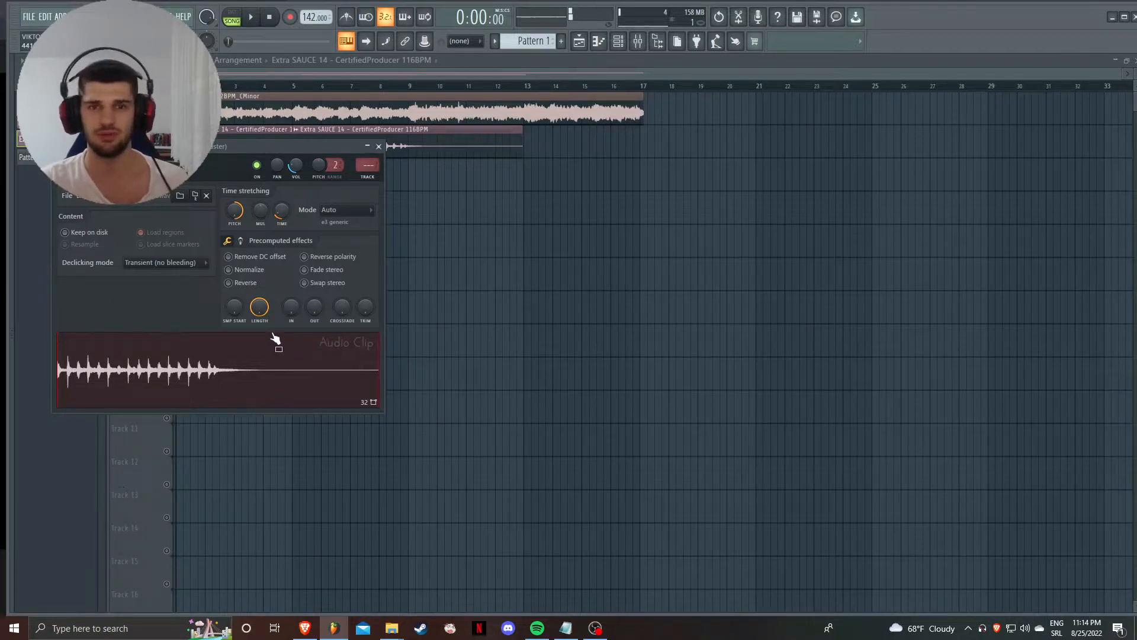
click(378, 146)
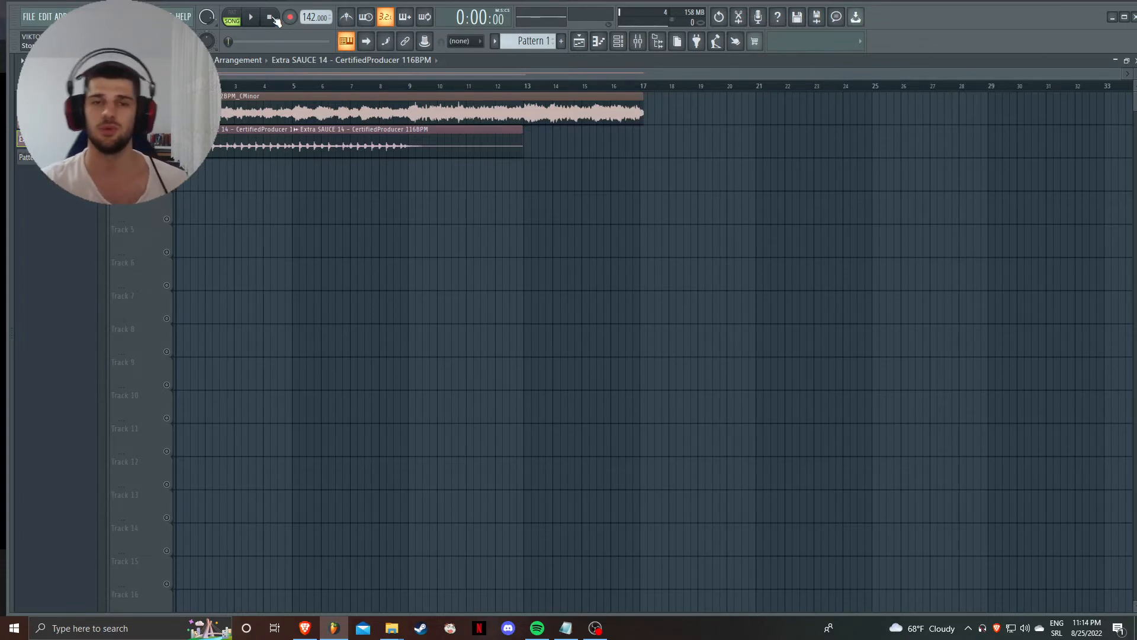
click(595, 628)
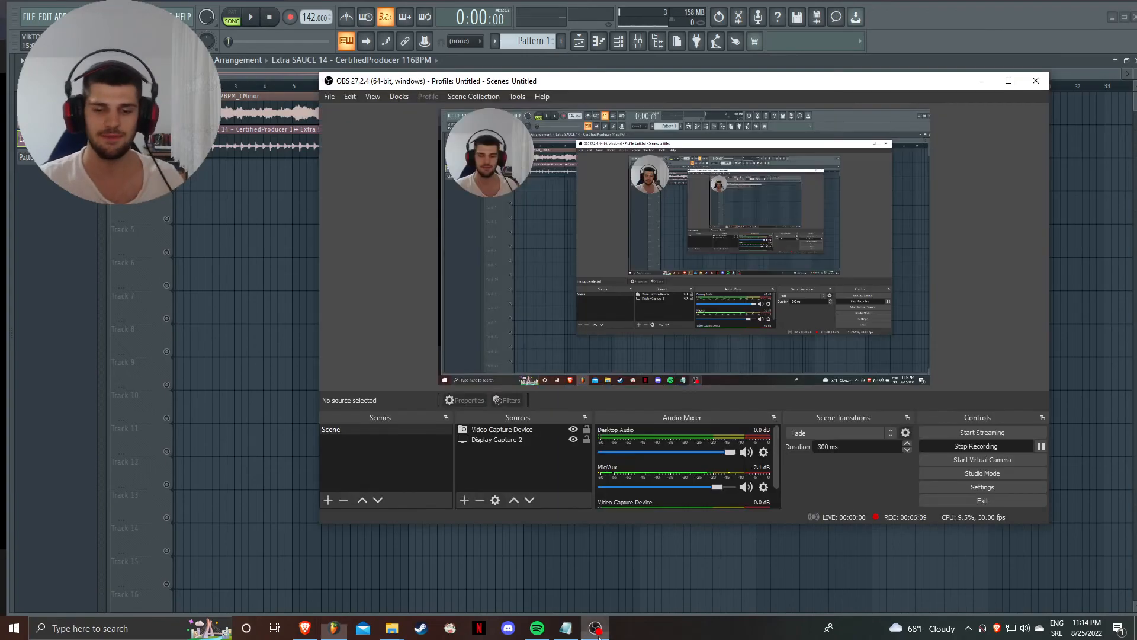